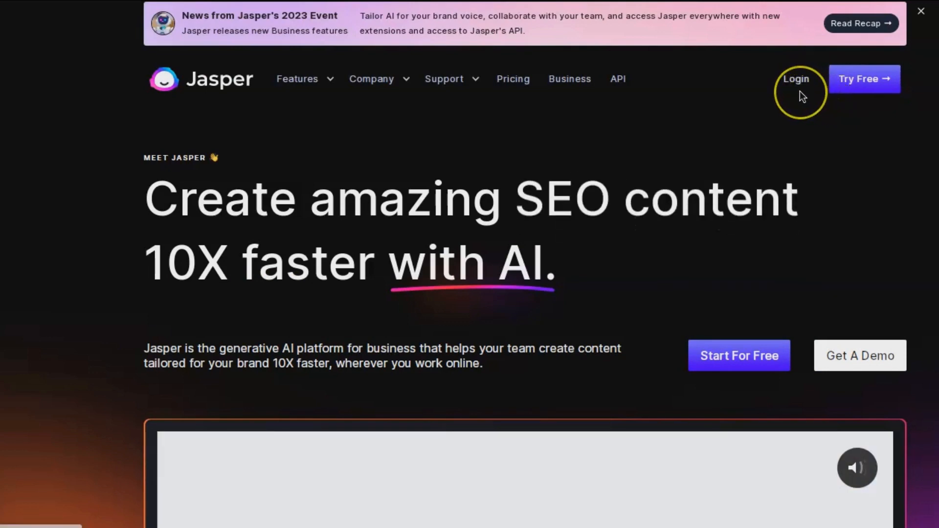
- Look through the Jasper home page, including the benefits, browser extension, ratings and social media sections
{"action": "scroll", "coordinate": [767, 242], "scroll_direction": "down", "scroll_amount": 4}
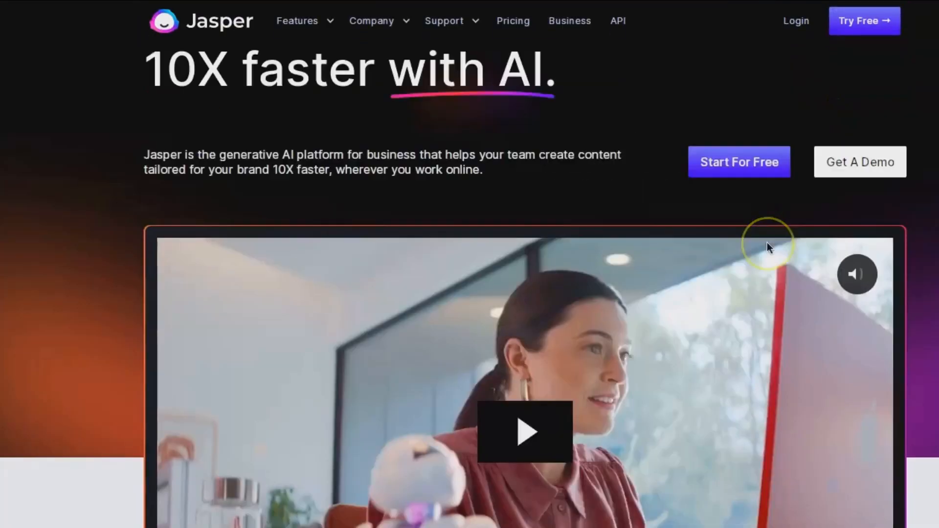
{"action": "scroll", "coordinate": [766, 242], "scroll_direction": "down", "scroll_amount": 10}
{"action": "scroll", "coordinate": [714, 335], "scroll_direction": "down", "scroll_amount": 8}
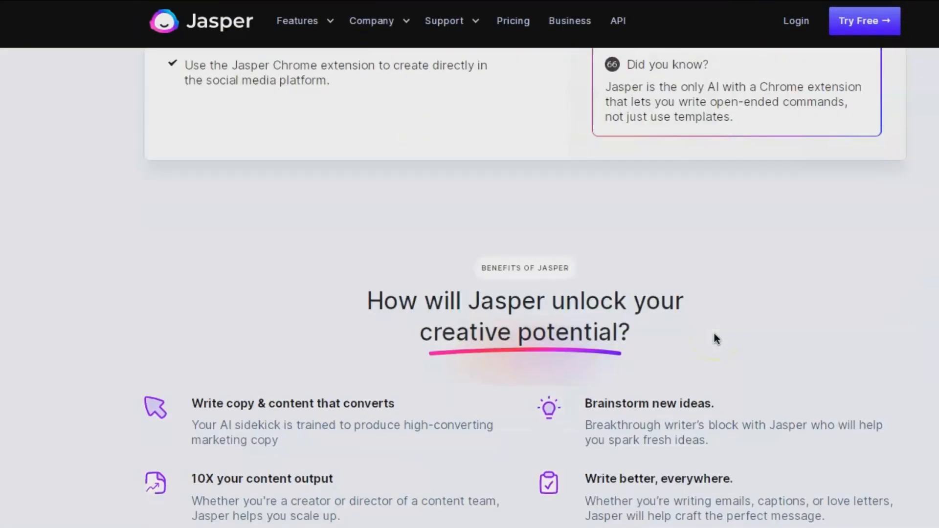
{"action": "scroll", "coordinate": [715, 338], "scroll_direction": "down", "scroll_amount": 12}
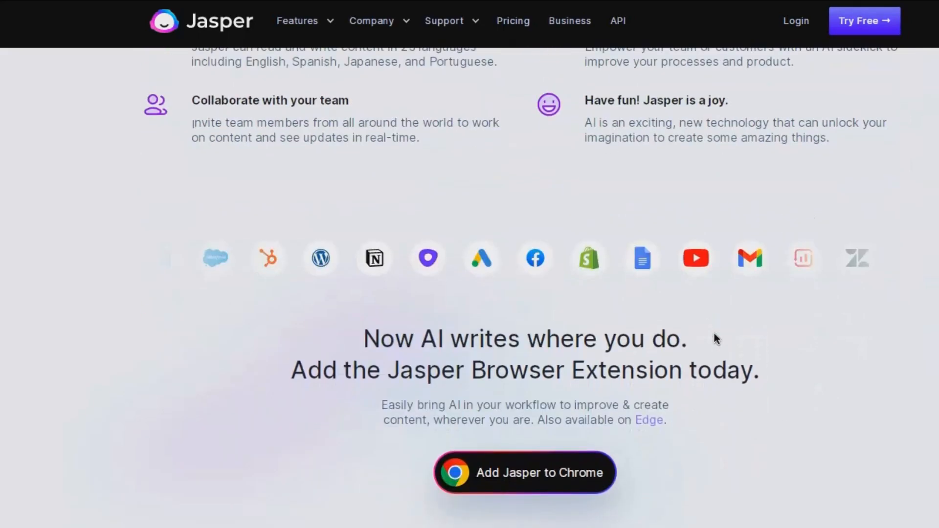
{"action": "scroll", "coordinate": [714, 333], "scroll_direction": "down", "scroll_amount": 15}
{"action": "scroll", "coordinate": [714, 333], "scroll_direction": "up", "scroll_amount": 14}
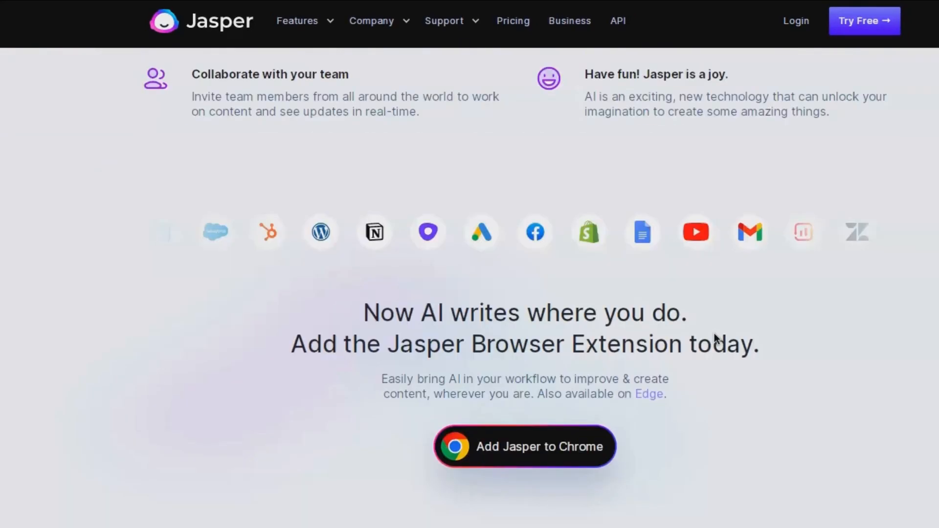
{"action": "scroll", "coordinate": [714, 338], "scroll_direction": "down", "scroll_amount": 7}
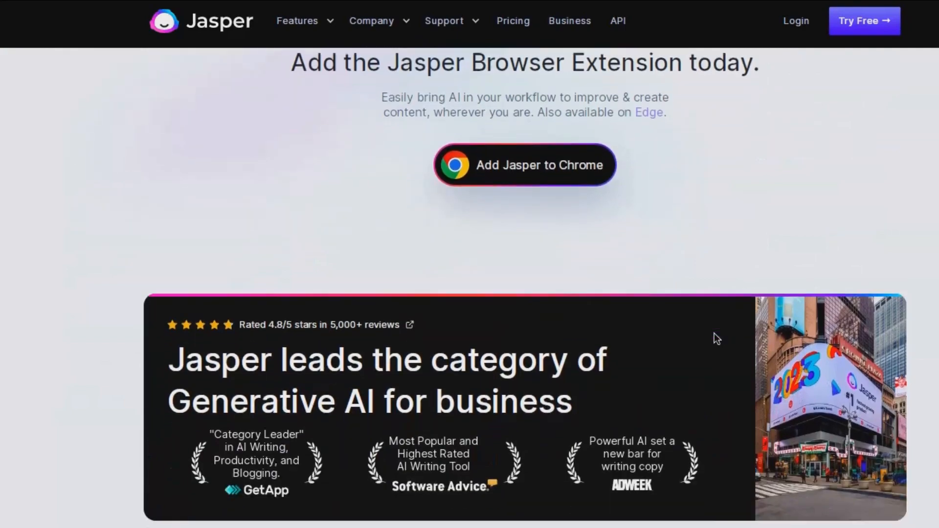
{"action": "scroll", "coordinate": [715, 339], "scroll_direction": "down", "scroll_amount": 1}
{"action": "scroll", "coordinate": [715, 338], "scroll_direction": "up", "scroll_amount": 15}
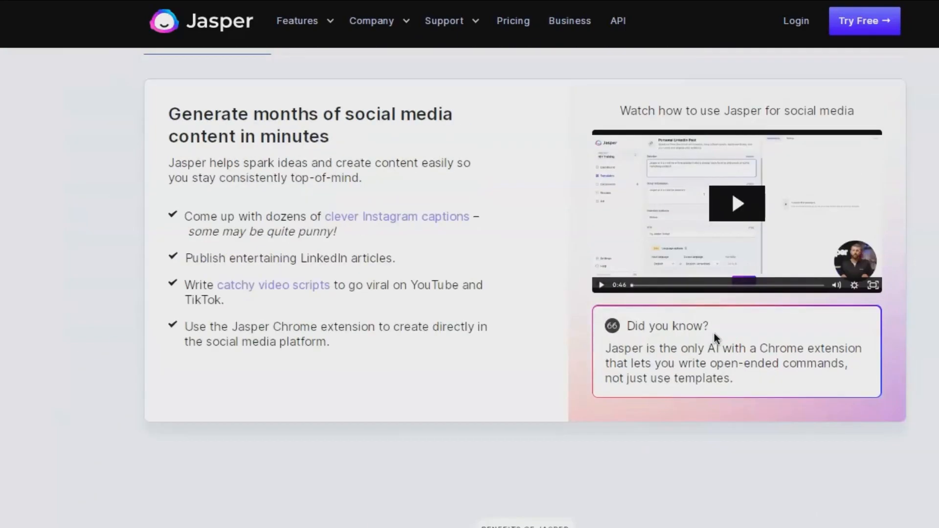
{"action": "scroll", "coordinate": [713, 333], "scroll_direction": "up", "scroll_amount": 15}
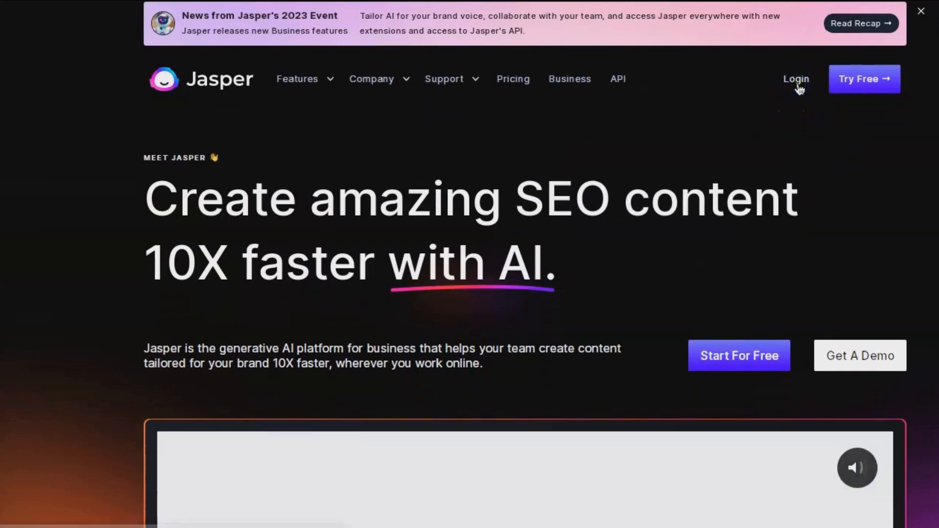
- Log in to Jasper and look through the whole template library
{"action": "left_click", "coordinate": [797, 81]}
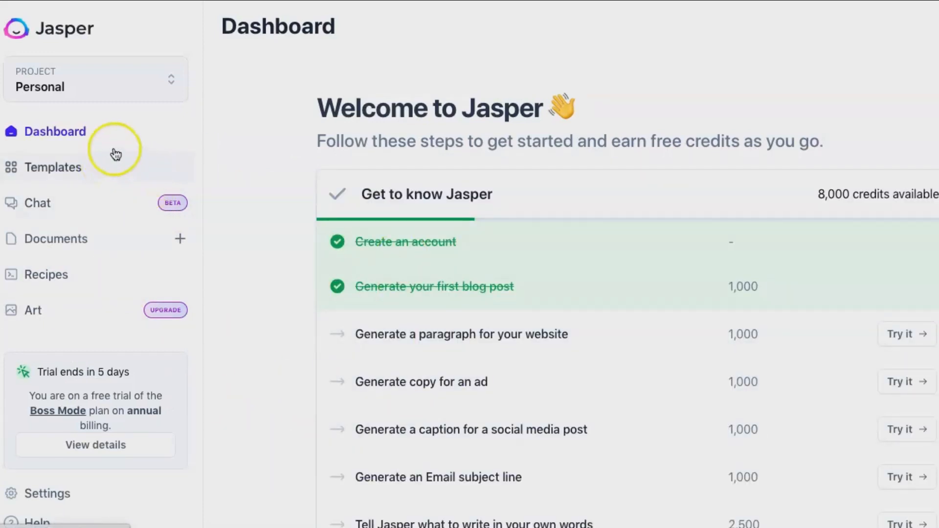
{"action": "left_click", "coordinate": [46, 172]}
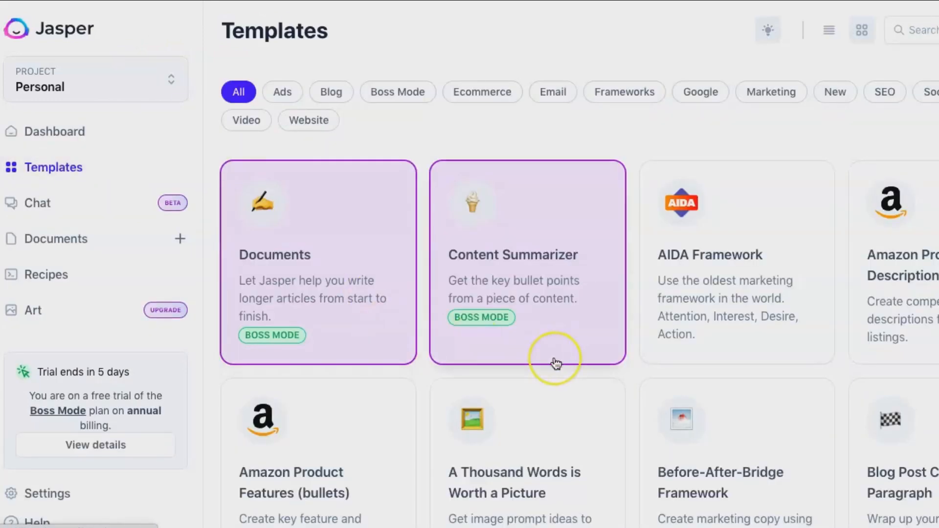
{"action": "scroll", "coordinate": [556, 362], "scroll_direction": "down", "scroll_amount": 5}
{"action": "scroll", "coordinate": [556, 363], "scroll_direction": "up", "scroll_amount": 5}
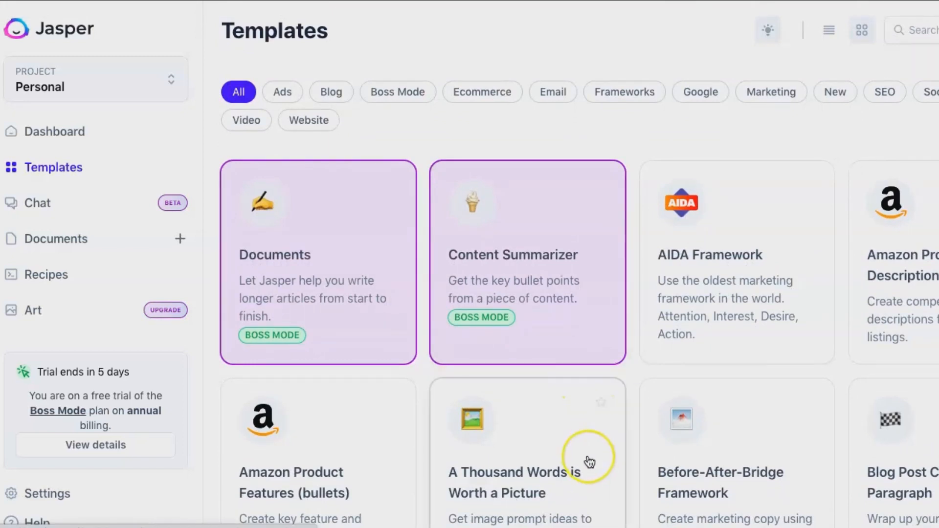
{"action": "scroll", "coordinate": [591, 461], "scroll_direction": "down", "scroll_amount": 18}
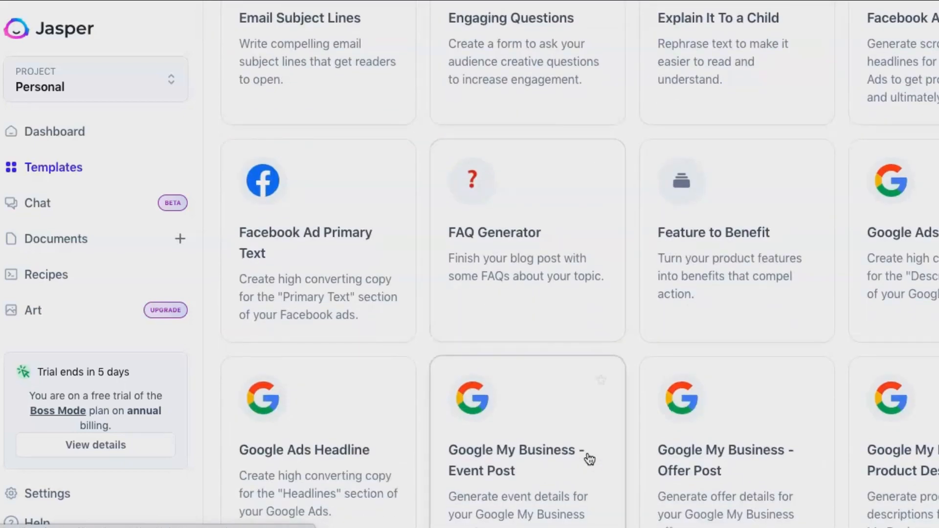
{"action": "scroll", "coordinate": [588, 457], "scroll_direction": "down", "scroll_amount": 3}
{"action": "left_click", "coordinate": [557, 410]}
{"action": "scroll", "coordinate": [558, 410], "scroll_direction": "down", "scroll_amount": 15}
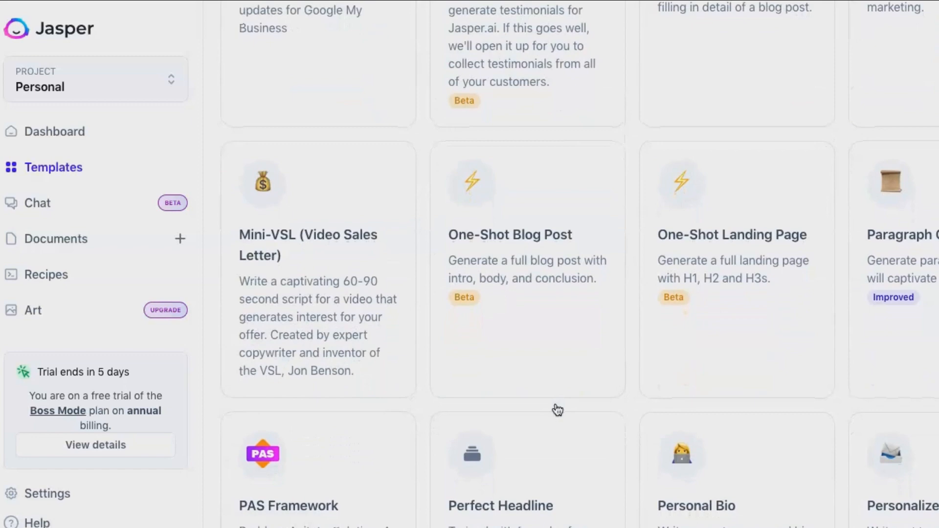
{"action": "scroll", "coordinate": [557, 410], "scroll_direction": "down", "scroll_amount": 11}
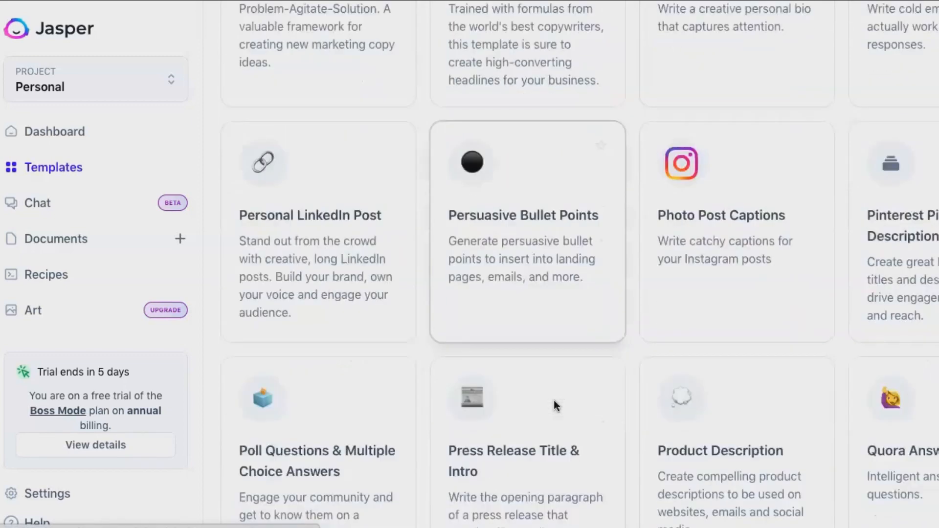
{"action": "scroll", "coordinate": [554, 405], "scroll_direction": "down", "scroll_amount": 20}
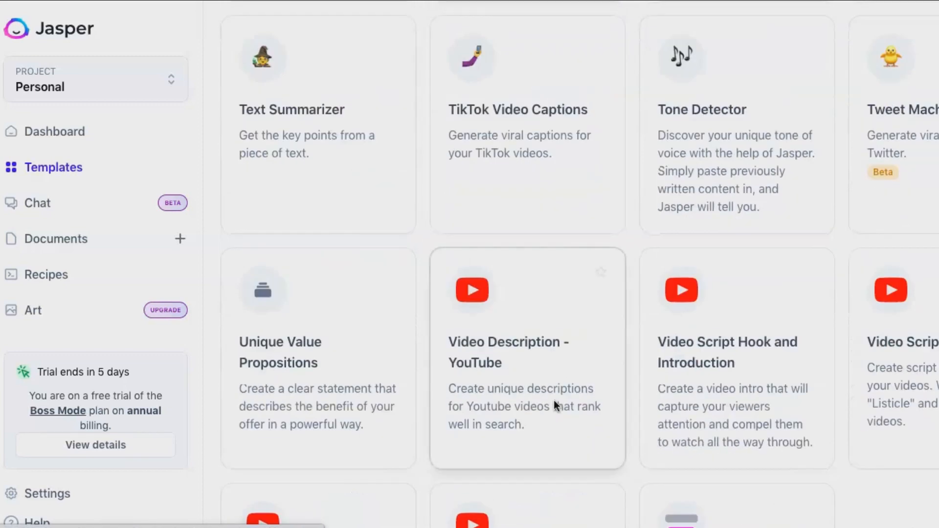
{"action": "scroll", "coordinate": [554, 400], "scroll_direction": "down", "scroll_amount": 4}
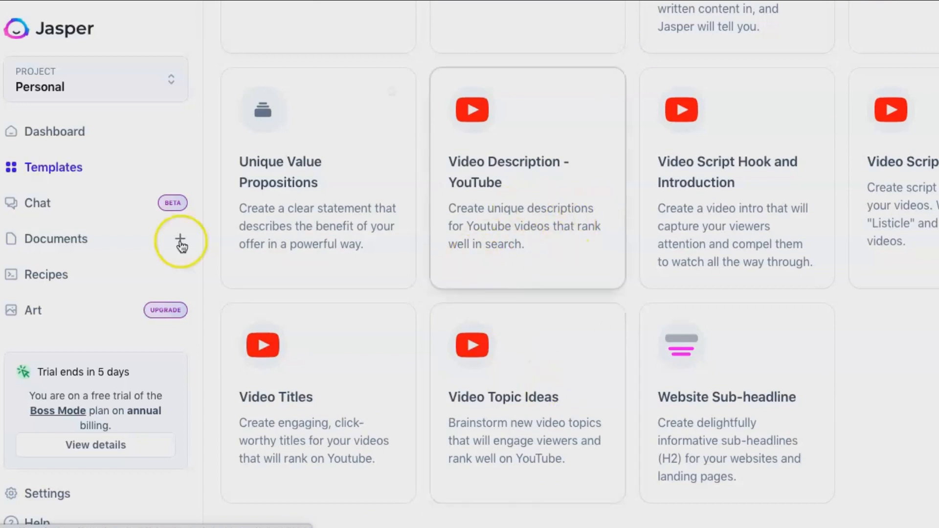
- Create a new document that starts from the Social Media Campaign workflow
{"action": "left_click", "coordinate": [35, 239]}
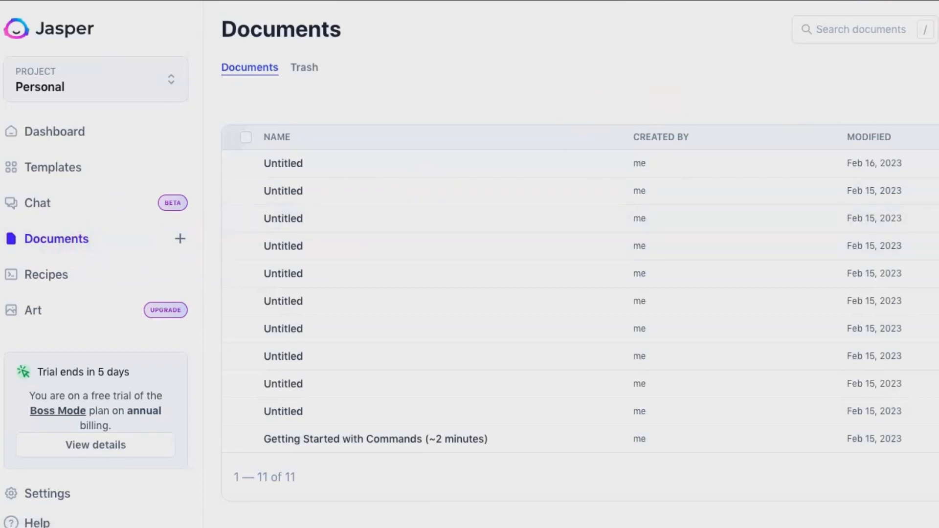
{"action": "left_click", "coordinate": [938, 29]}
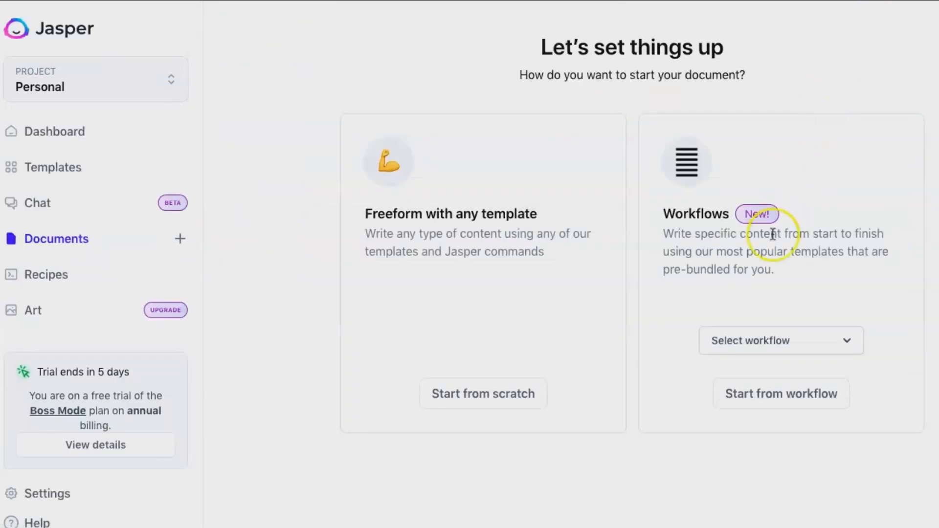
{"action": "left_click", "coordinate": [754, 337]}
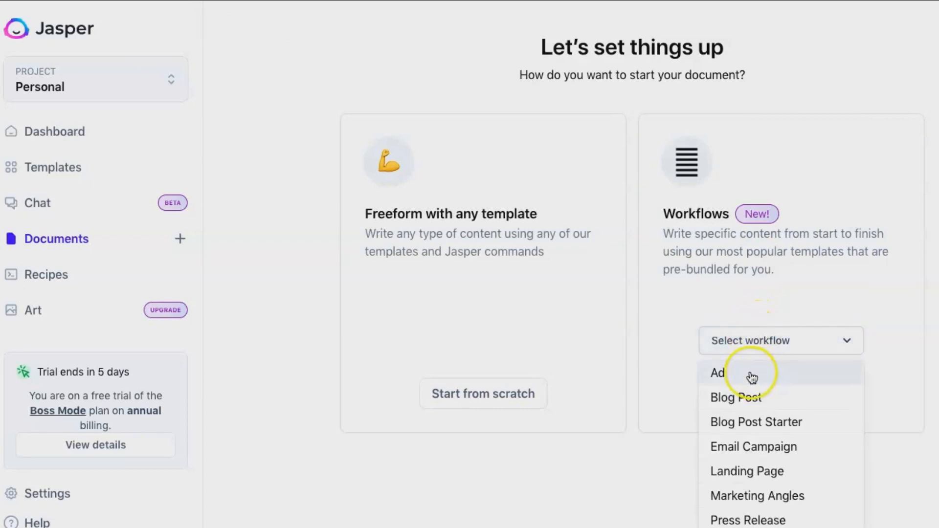
{"action": "scroll", "coordinate": [687, 211], "scroll_direction": "down", "scroll_amount": 1}
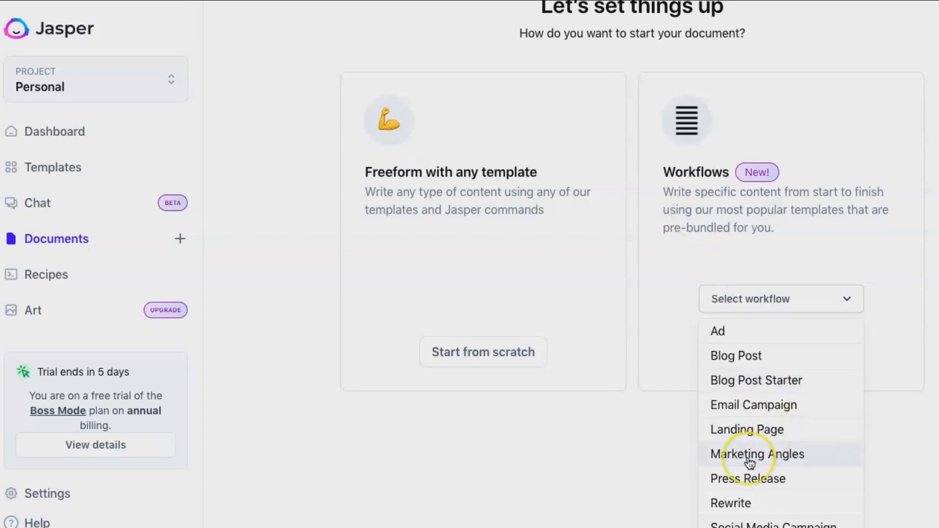
{"action": "left_click", "coordinate": [734, 524]}
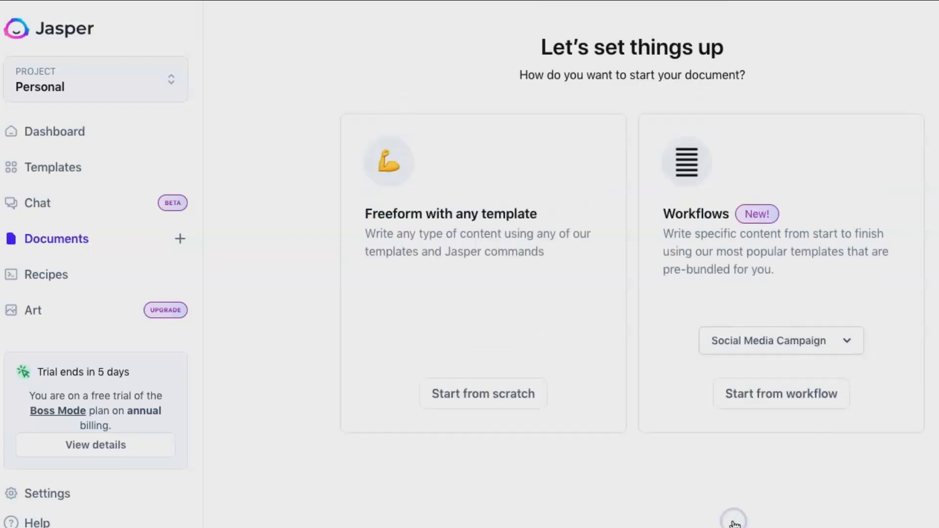
{"action": "left_click", "coordinate": [741, 389]}
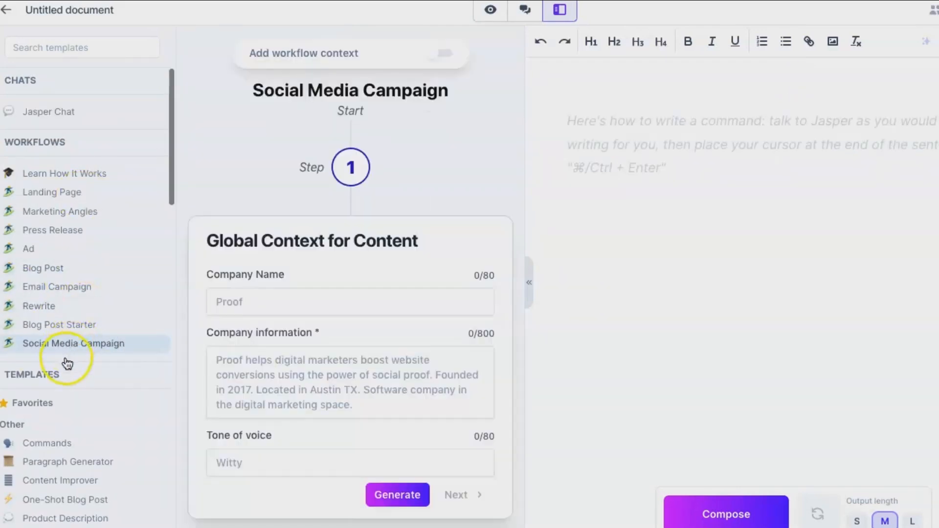
- Find the Video Topic Ideas template among the document's templates and open it
{"action": "scroll", "coordinate": [68, 293], "scroll_direction": "down", "scroll_amount": 1}
{"action": "scroll", "coordinate": [69, 293], "scroll_direction": "down", "scroll_amount": 2}
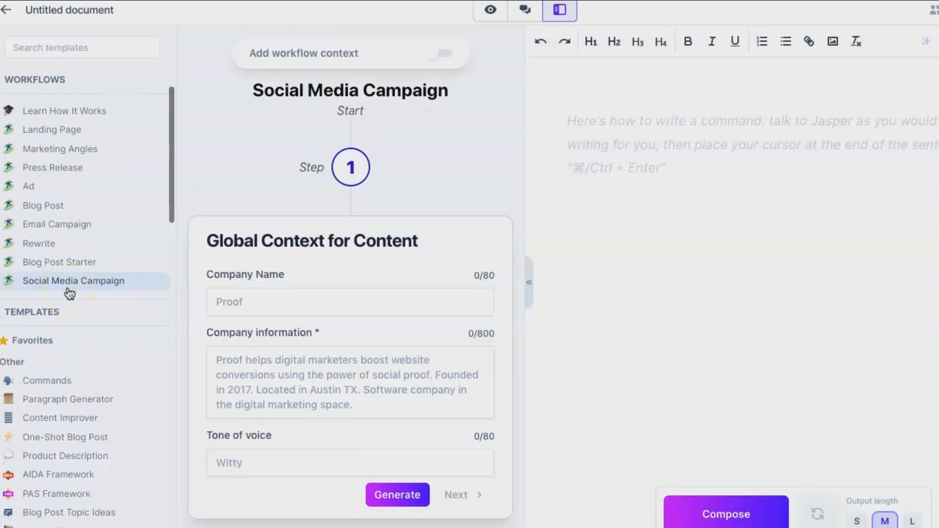
{"action": "scroll", "coordinate": [69, 293], "scroll_direction": "down", "scroll_amount": 10}
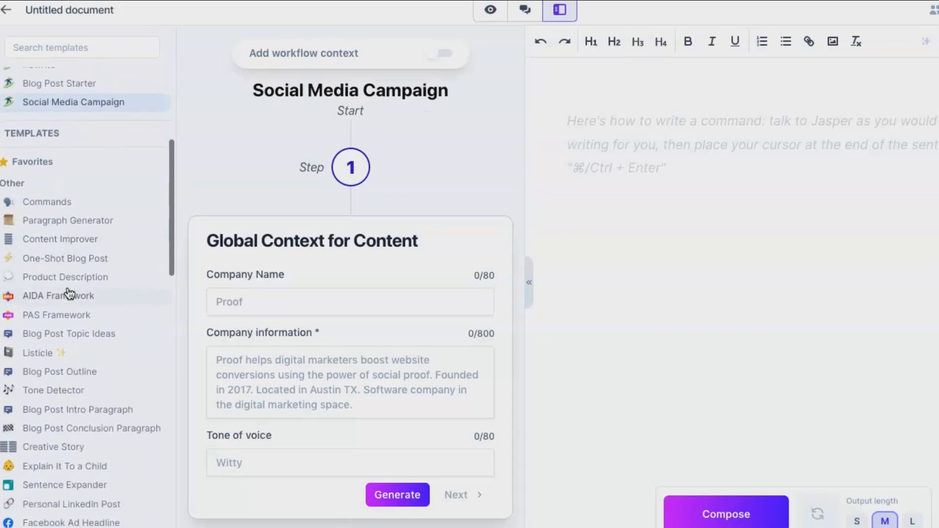
{"action": "scroll", "coordinate": [70, 293], "scroll_direction": "down", "scroll_amount": 15}
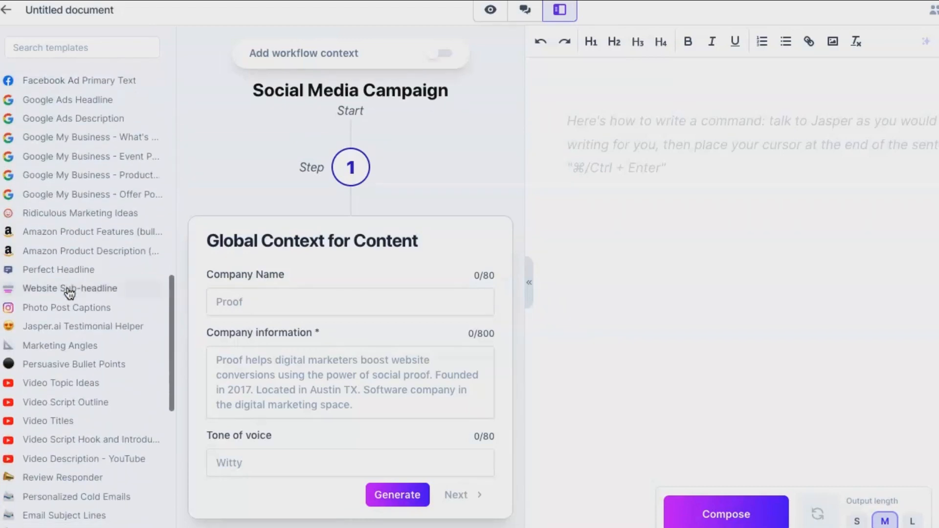
{"action": "left_click", "coordinate": [70, 343]}
{"action": "left_click", "coordinate": [71, 384]}
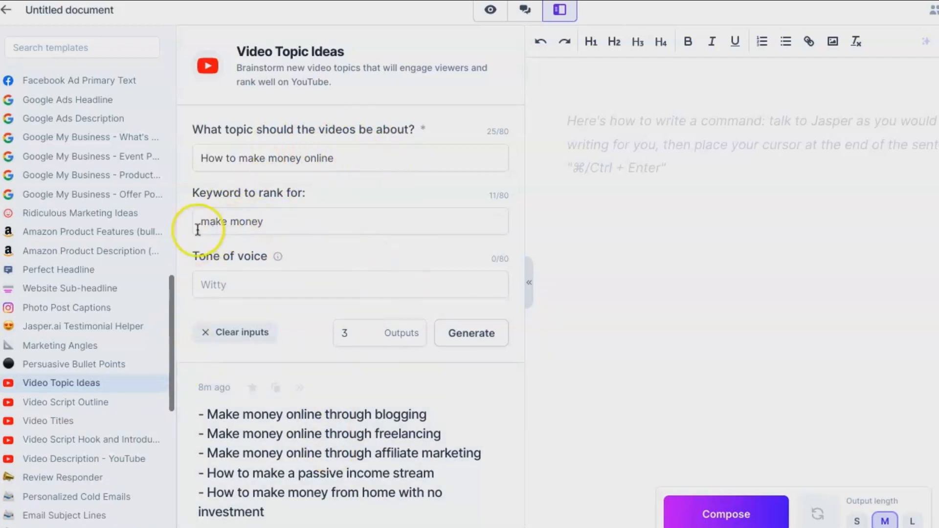
- Set the keywords to "make money, make money online" and the tone of voice to Witty, and generate the video topic ideas
{"action": "left_click", "coordinate": [264, 221]}
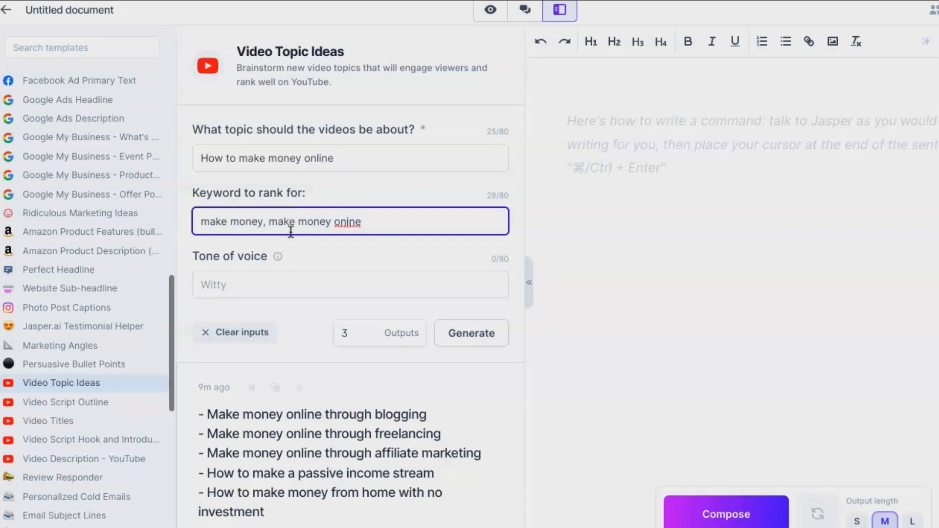
{"action": "left_click", "coordinate": [350, 222]}
{"action": "left_click", "coordinate": [313, 276]}
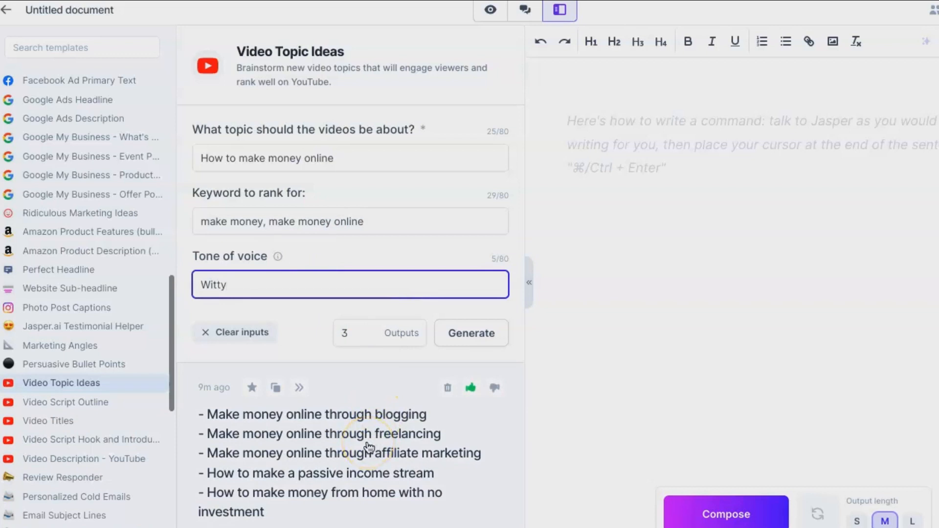
{"action": "left_click", "coordinate": [475, 348]}
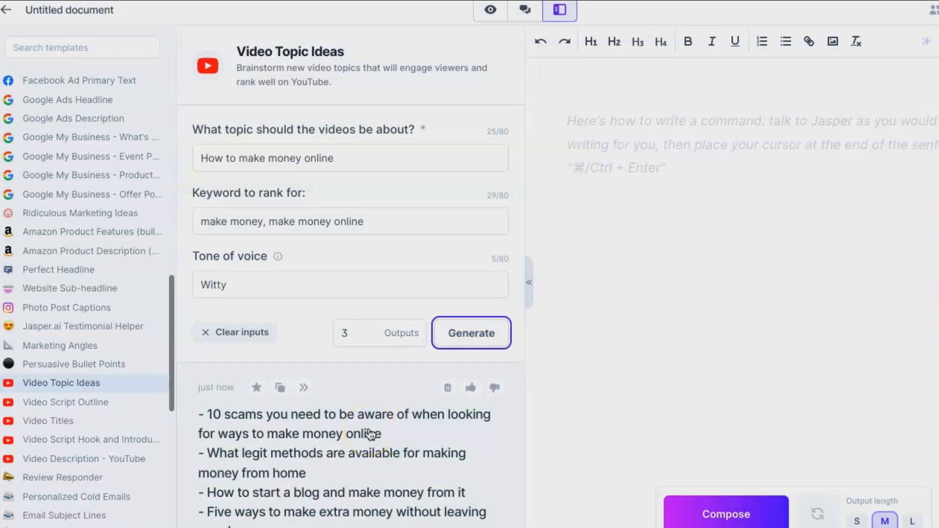
- Copy the idea "Make money online through blogging" from the earlier Video Topic Ideas output and close that output
{"action": "scroll", "coordinate": [371, 433], "scroll_direction": "down", "scroll_amount": 8}
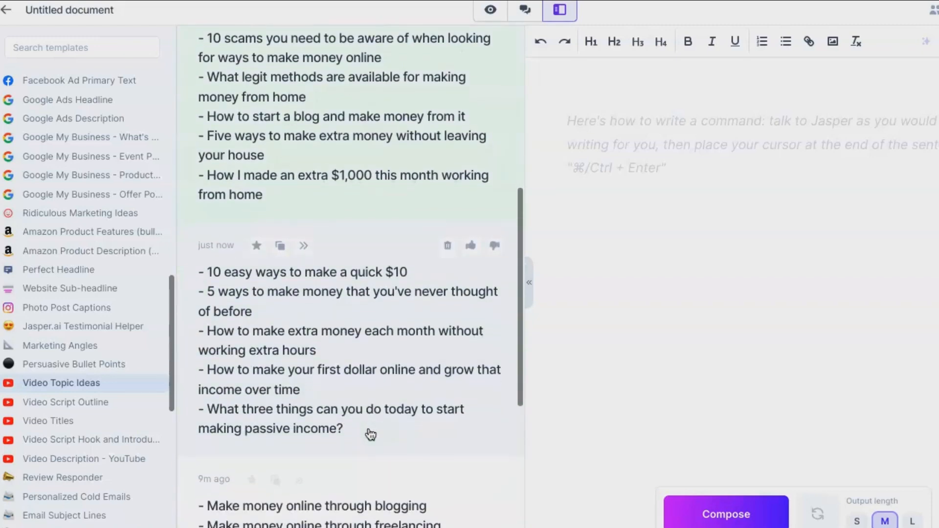
{"action": "scroll", "coordinate": [371, 434], "scroll_direction": "down", "scroll_amount": 5}
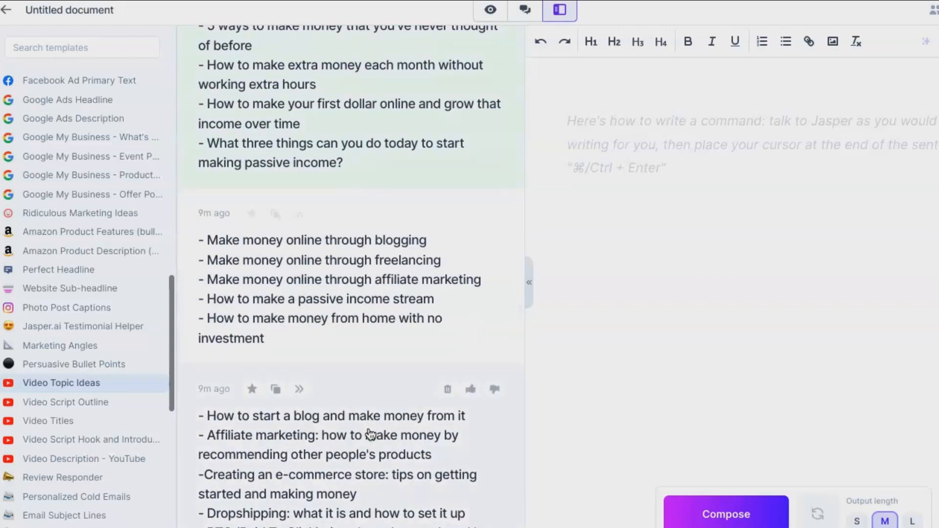
{"action": "left_click", "coordinate": [253, 255]}
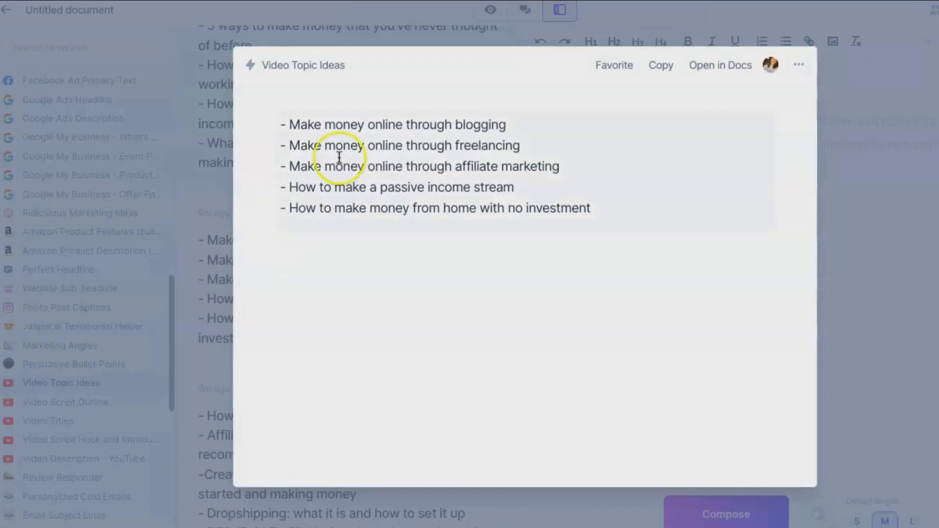
{"action": "left_click_drag", "start_coordinate": [509, 125], "coordinate": [293, 124]}
{"action": "left_click", "coordinate": [292, 124]}
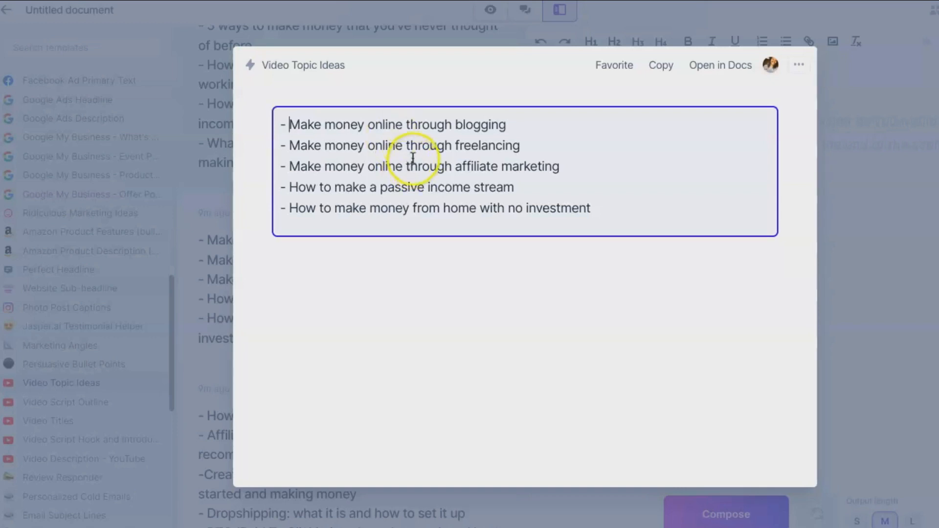
{"action": "triple_click", "coordinate": [402, 137]}
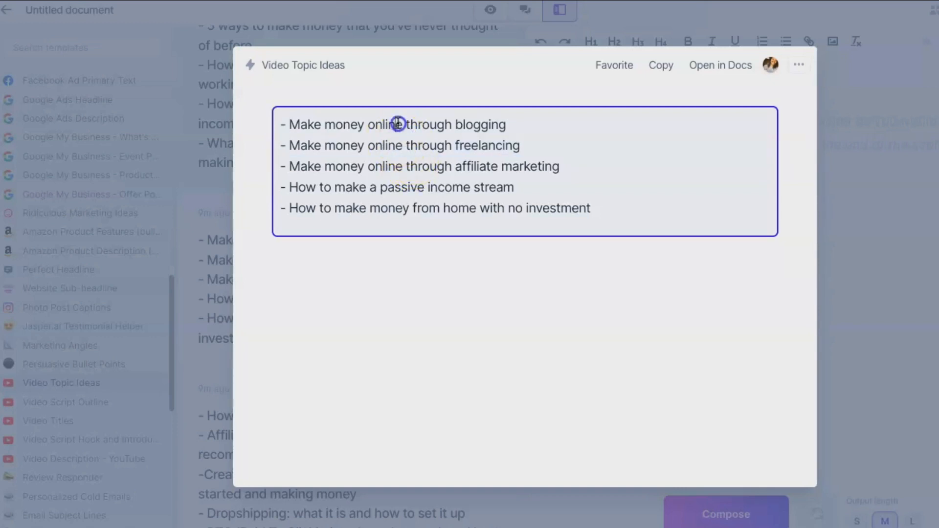
{"action": "triple_click", "coordinate": [398, 124]}
{"action": "key", "text": "ctrl+c"}
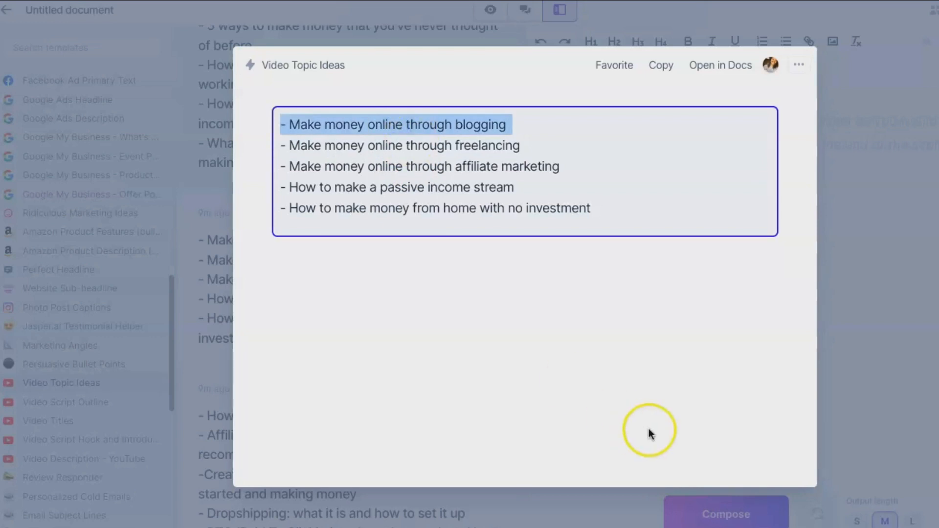
{"action": "left_click", "coordinate": [847, 415]}
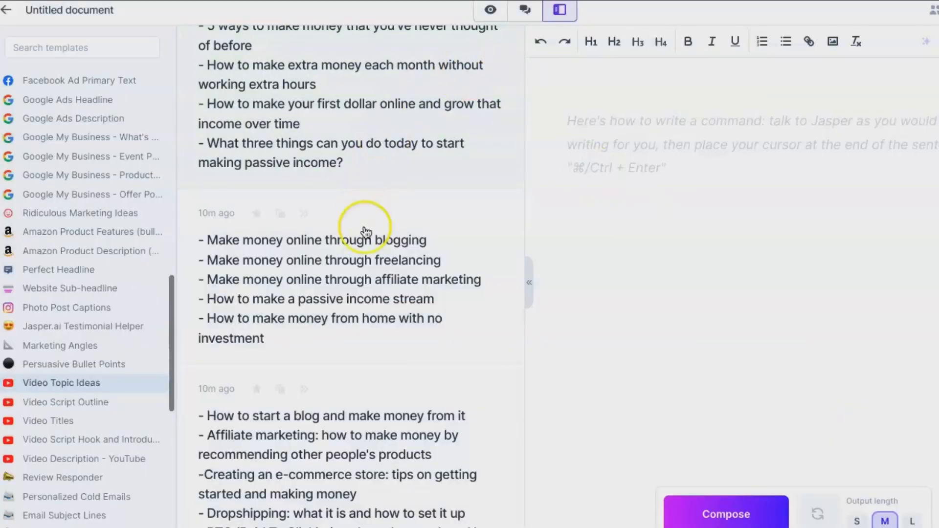
- Paste the copied idea "Make money online through blogging" into the empty document as its first line
{"action": "scroll", "coordinate": [370, 251], "scroll_direction": "up", "scroll_amount": 10}
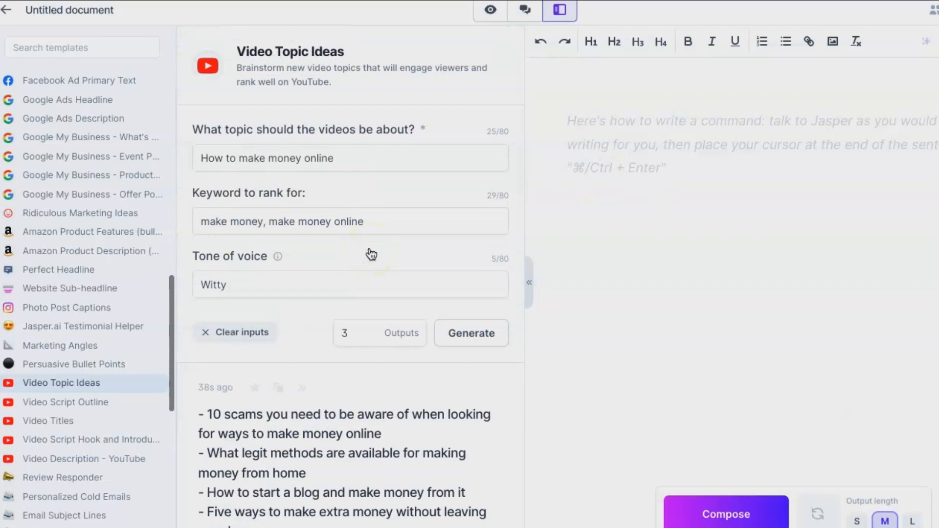
{"action": "left_click", "coordinate": [609, 158]}
{"action": "key", "text": "ctrl+v"}
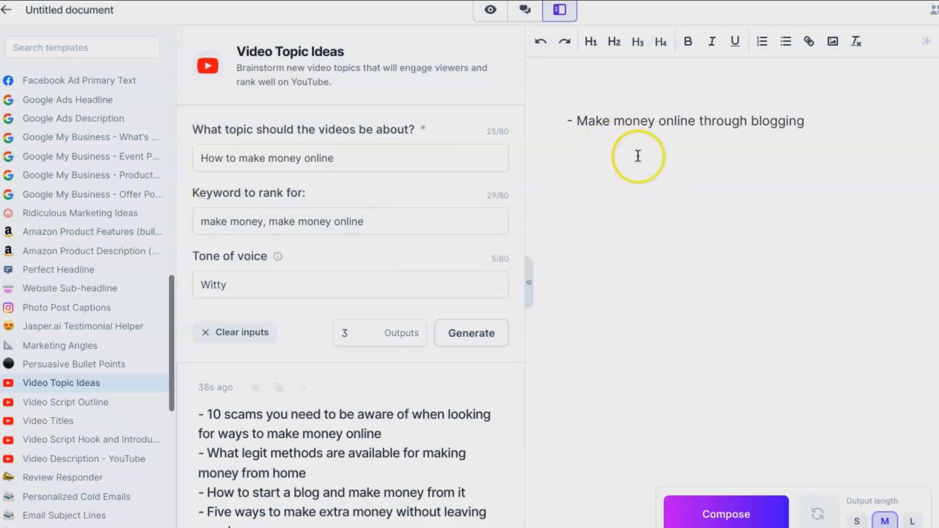
{"action": "left_click", "coordinate": [584, 124]}
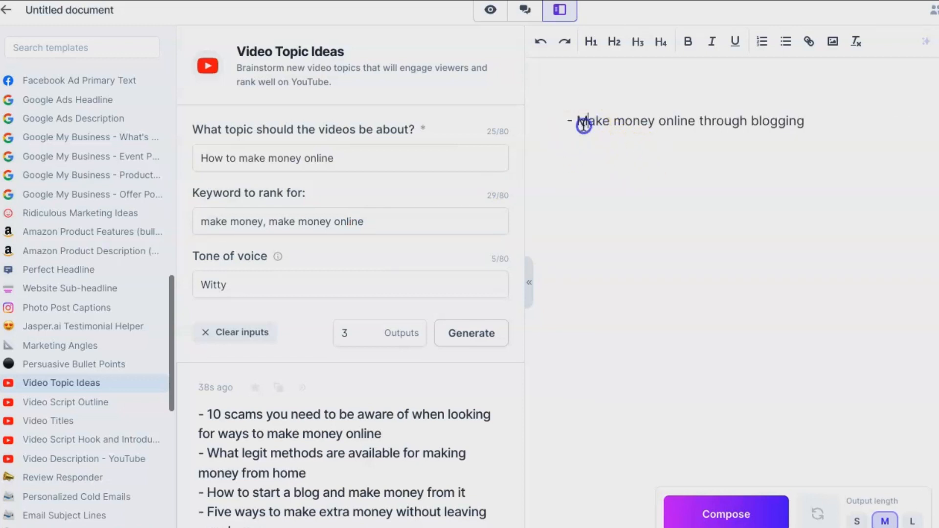
{"action": "left_click", "coordinate": [859, 127]}
- Open the Video Script Outline template and review its earlier outlines for "Make money online through blogging"
{"action": "left_click", "coordinate": [63, 404]}
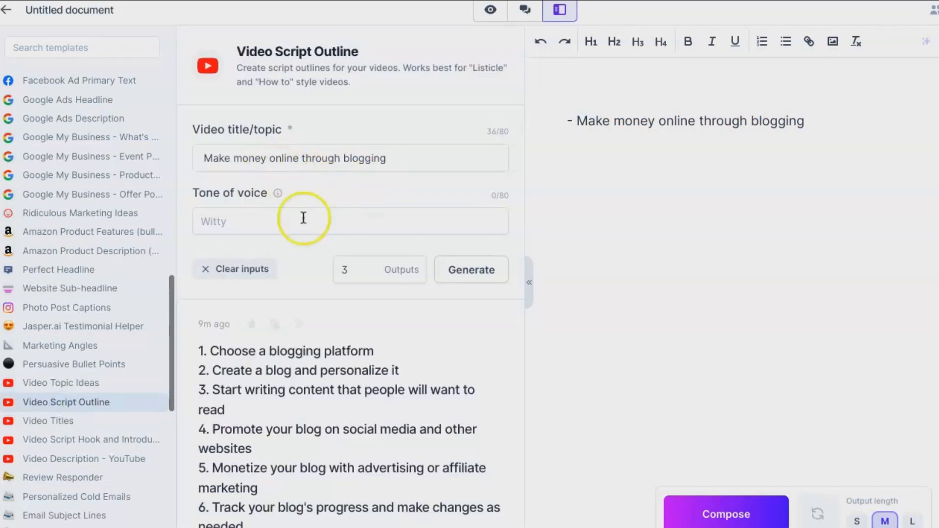
{"action": "mouse_move", "coordinate": [267, 332]}
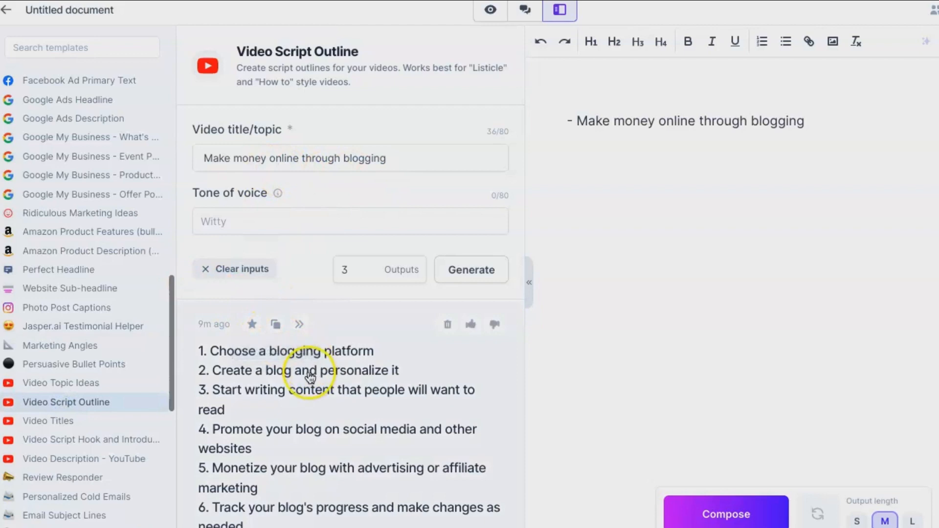
{"action": "scroll", "coordinate": [307, 410], "scroll_direction": "down", "scroll_amount": 5}
{"action": "scroll", "coordinate": [308, 412], "scroll_direction": "up", "scroll_amount": 5}
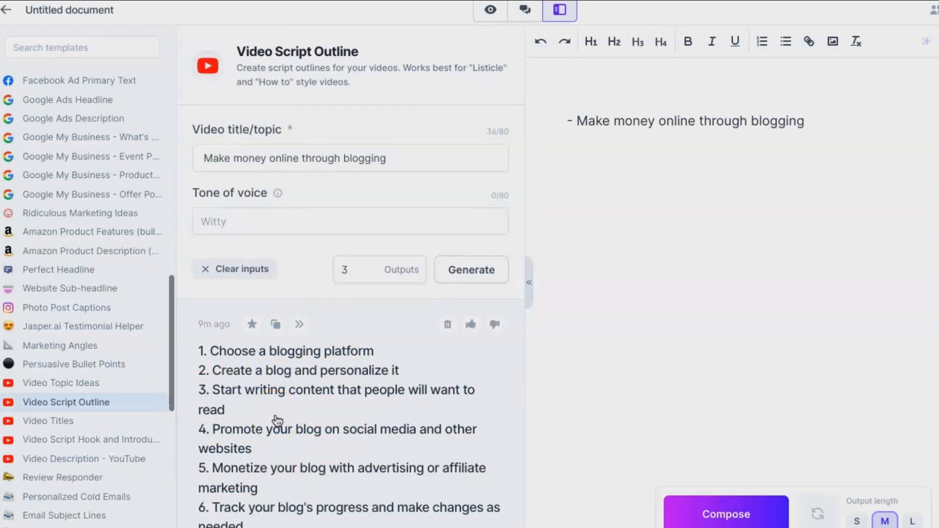
{"action": "scroll", "coordinate": [277, 421], "scroll_direction": "down", "scroll_amount": 3}
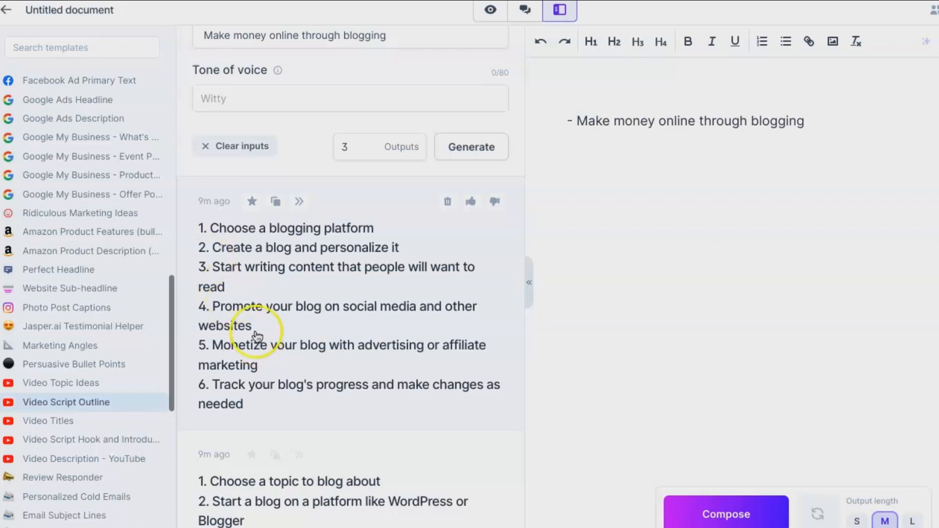
- Copy the full six-point outline starting with "Choose a blogging platform" and paste it below the topic line in the document
{"action": "left_click", "coordinate": [254, 411]}
{"action": "left_click", "coordinate": [226, 323]}
{"action": "left_click_drag", "start_coordinate": [649, 230], "coordinate": [282, 128]}
{"action": "key", "text": "ctrl+c"}
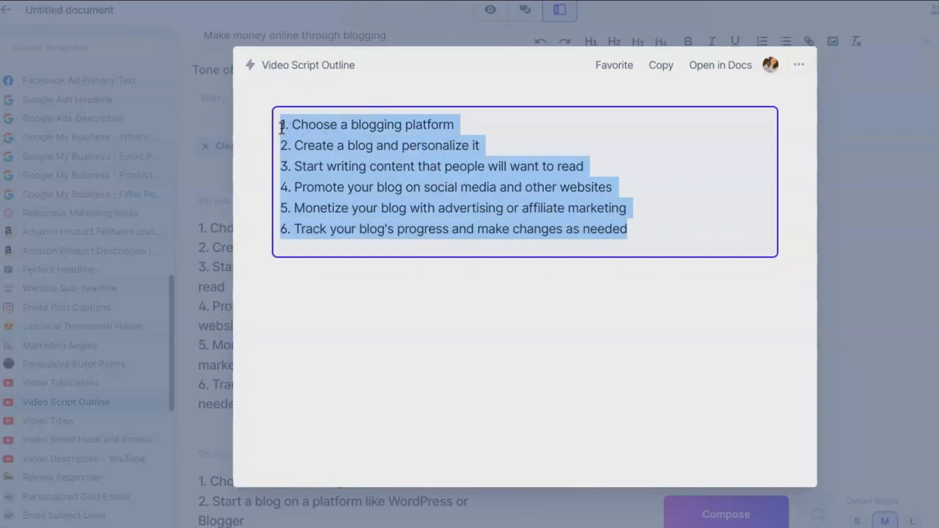
{"action": "left_click", "coordinate": [771, 256]}
{"action": "left_click", "coordinate": [857, 277]}
{"action": "left_click", "coordinate": [700, 195]}
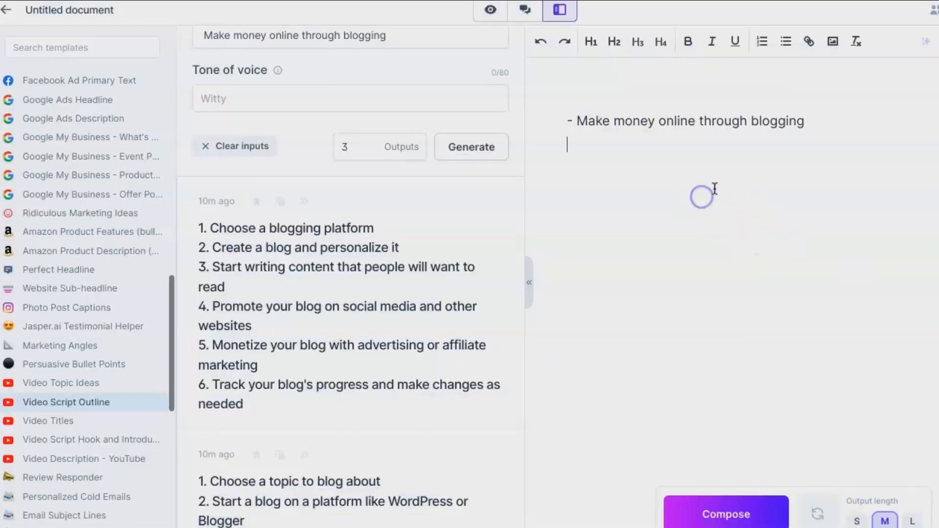
{"action": "key", "text": "ctrl+v"}
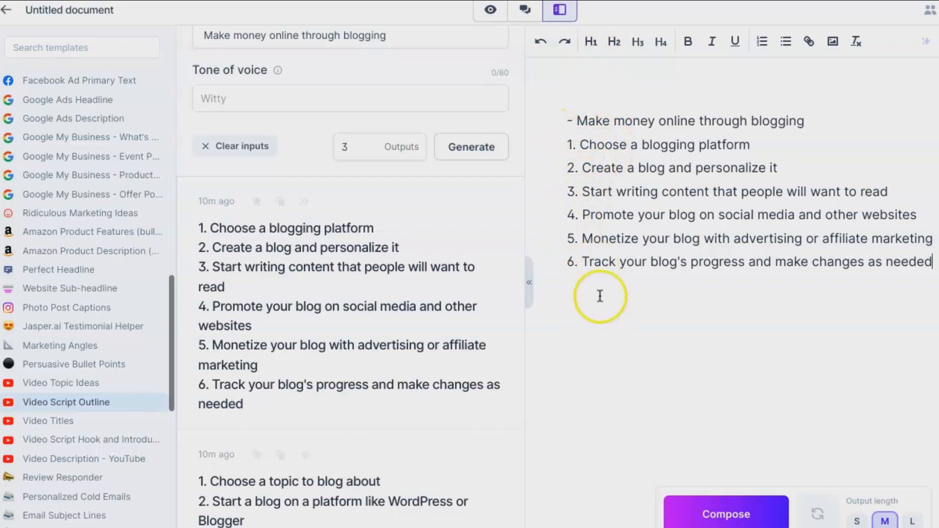
- With the Video Titles template, generate titles for a video about "Make money online through blogging", entered without the leading dash
{"action": "left_click", "coordinate": [57, 419]}
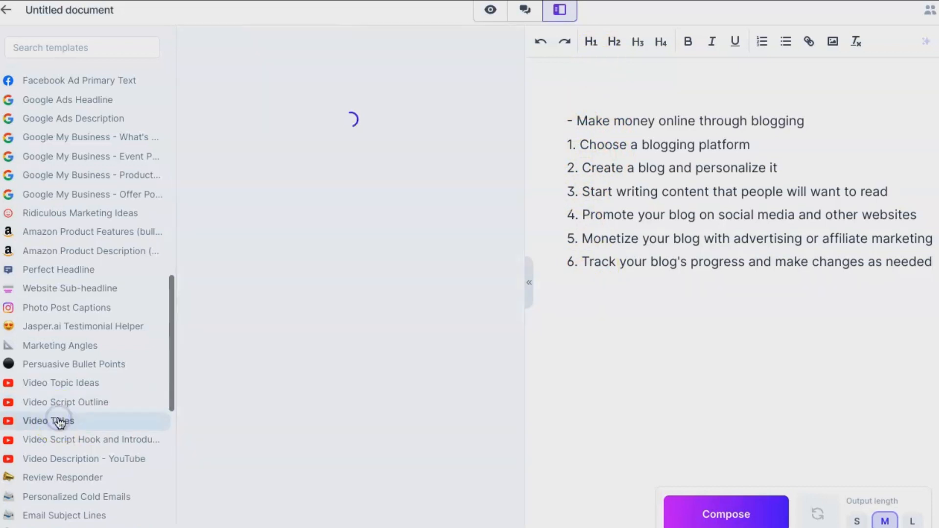
{"action": "left_click", "coordinate": [273, 158]}
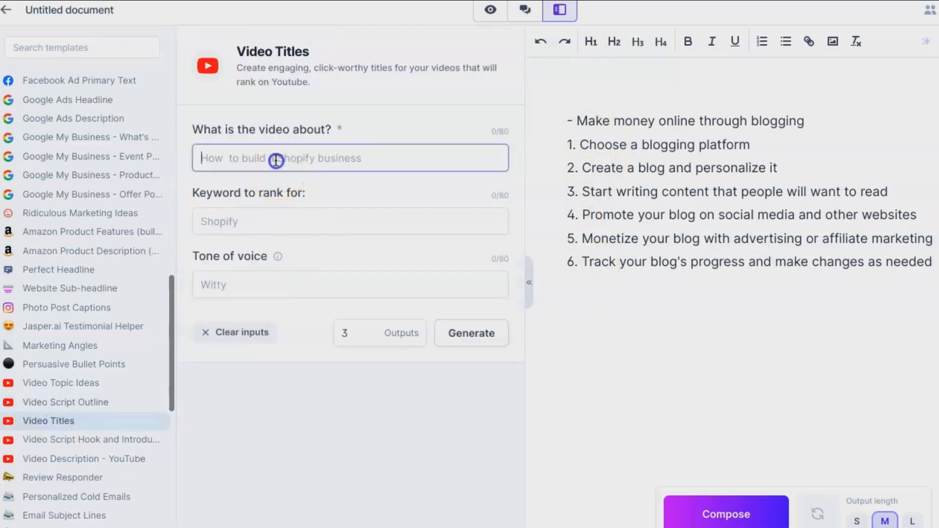
{"action": "triple_click", "coordinate": [657, 124]}
{"action": "key", "text": "ctrl+c"}
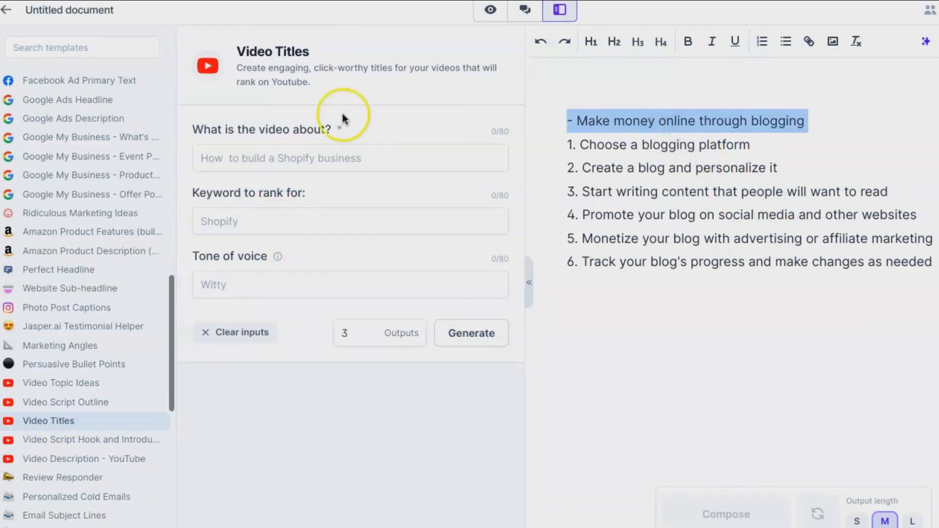
{"action": "left_click", "coordinate": [272, 158]}
{"action": "key", "text": "ctrl+v"}
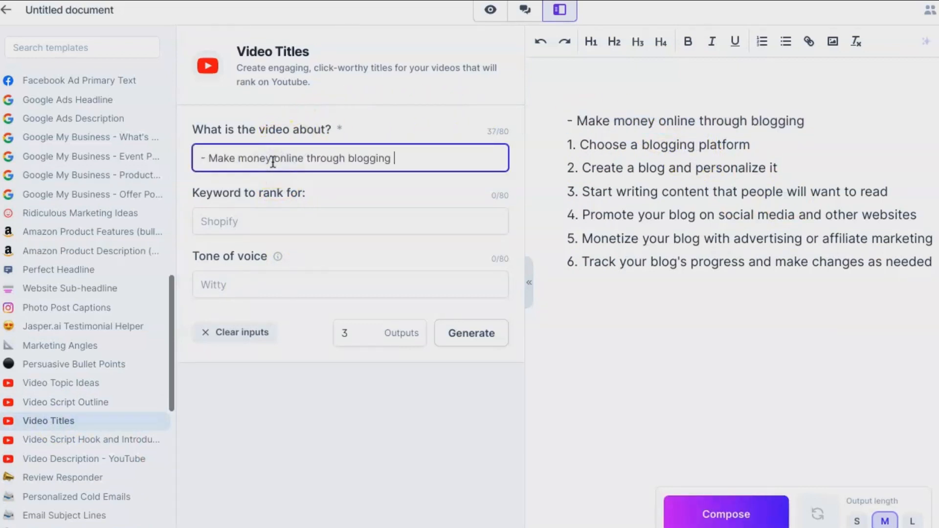
{"action": "left_click", "coordinate": [207, 157]}
{"action": "key", "text": "BackSpace"}
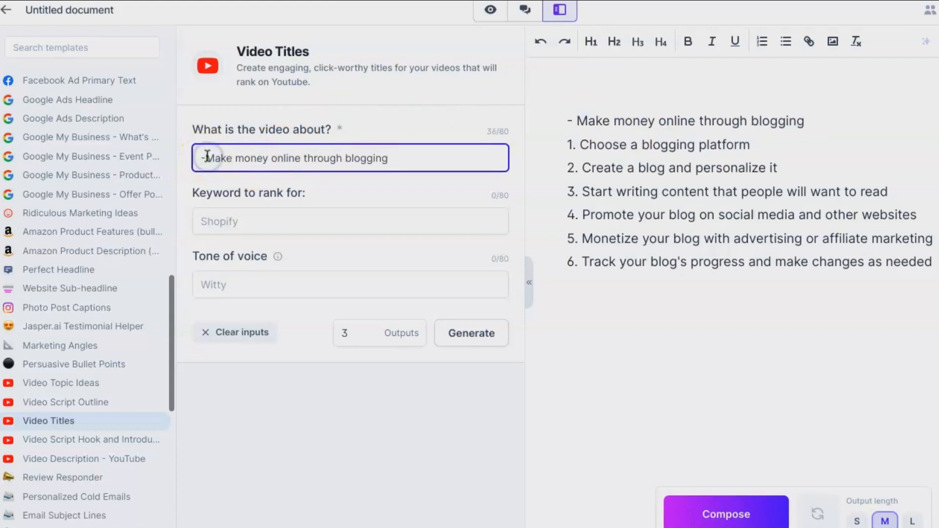
{"action": "key", "text": "BackSpace"}
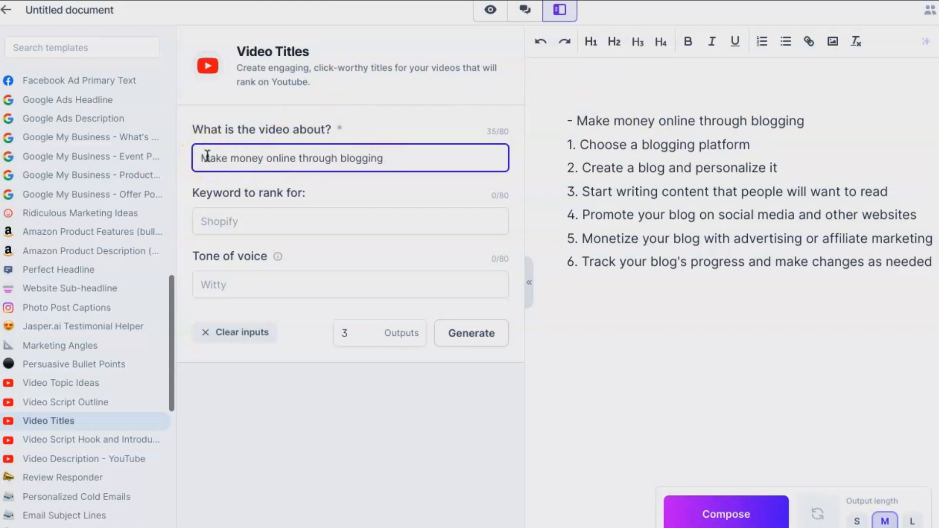
{"action": "left_click", "coordinate": [455, 337]}
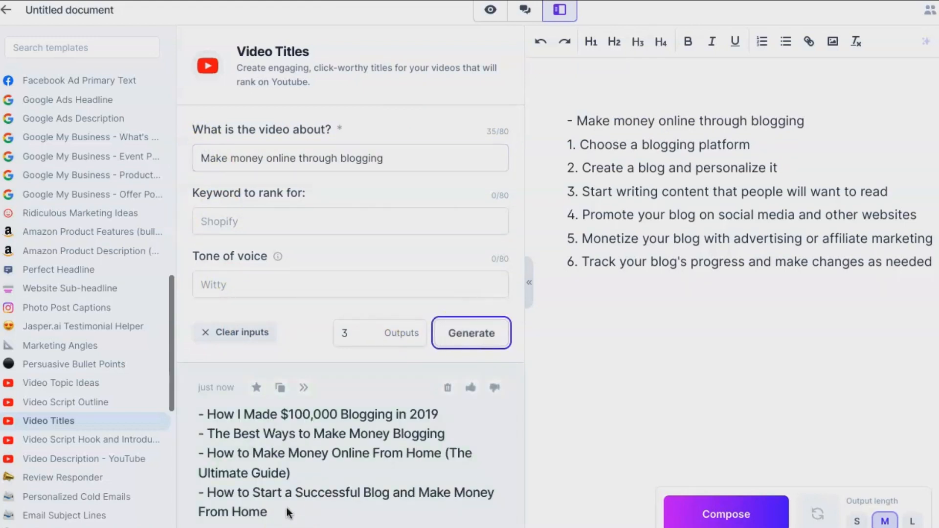
- Copy the generated title "The Best Ways to Make Money Blogging" and insert it on a new line between the topic and the outline
{"action": "scroll", "coordinate": [288, 513], "scroll_direction": "down", "scroll_amount": 2}
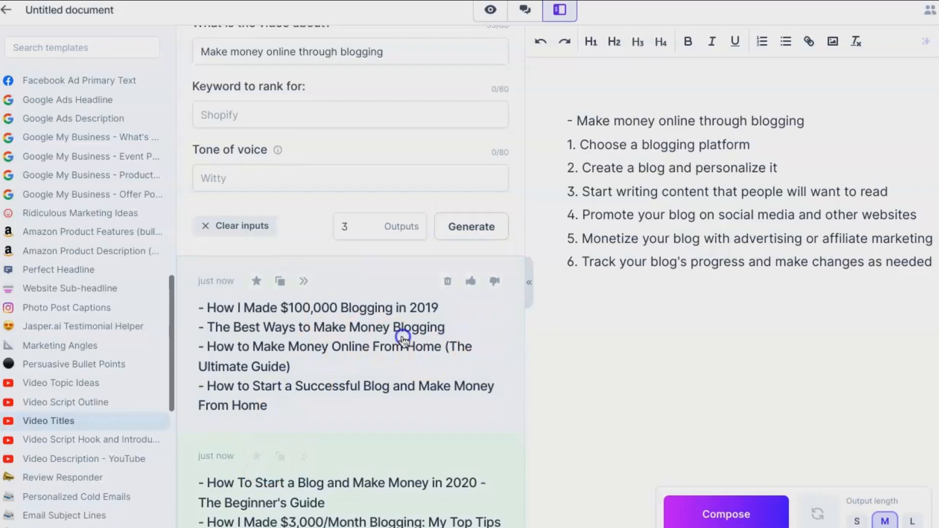
{"action": "left_click", "coordinate": [366, 322]}
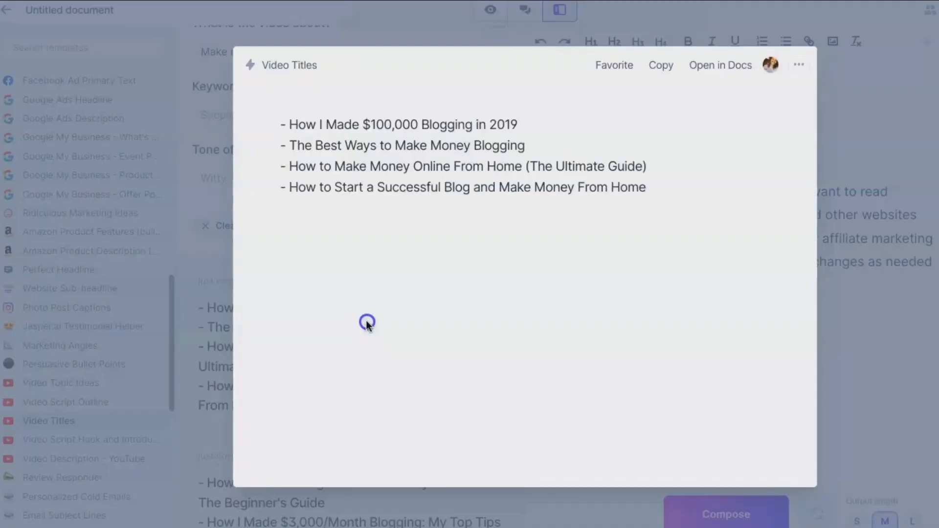
{"action": "triple_click", "coordinate": [457, 137]}
{"action": "key", "text": "ctrl+c"}
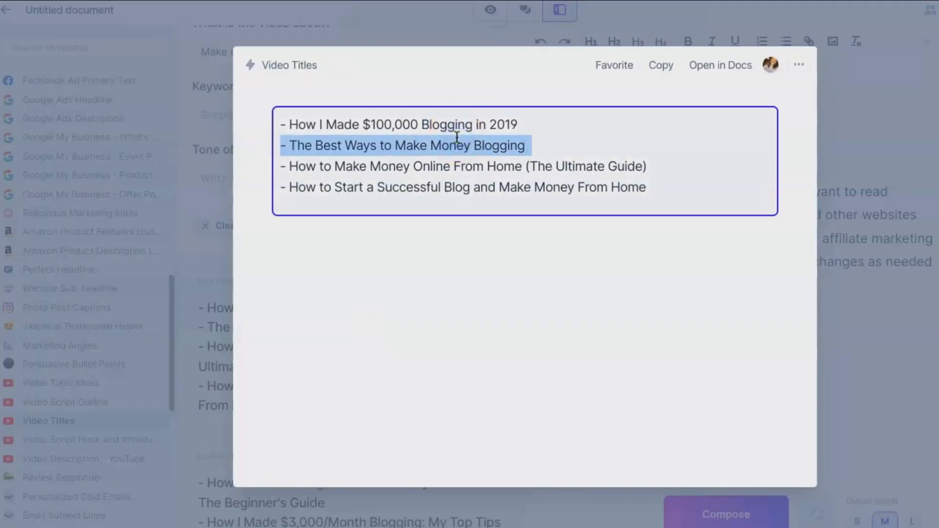
{"action": "left_click", "coordinate": [886, 349]}
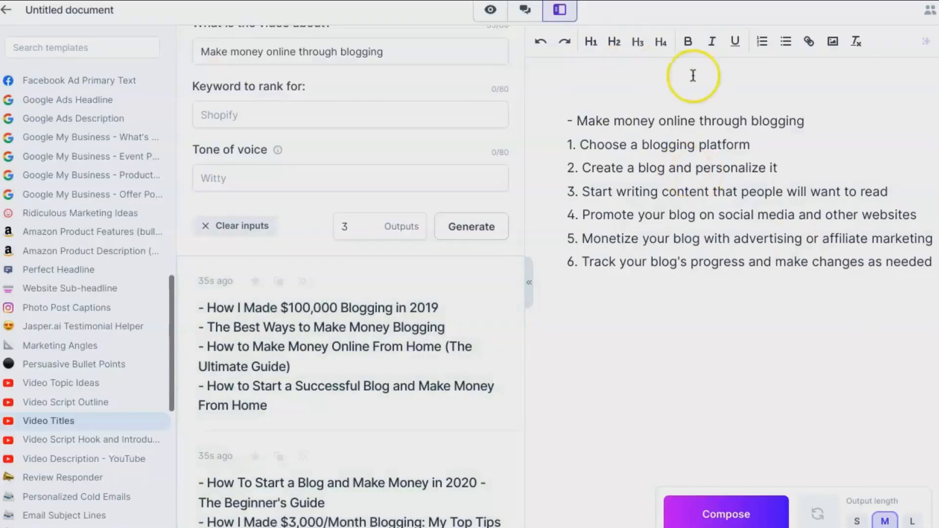
{"action": "left_click", "coordinate": [833, 123]}
{"action": "key", "text": "Return"}
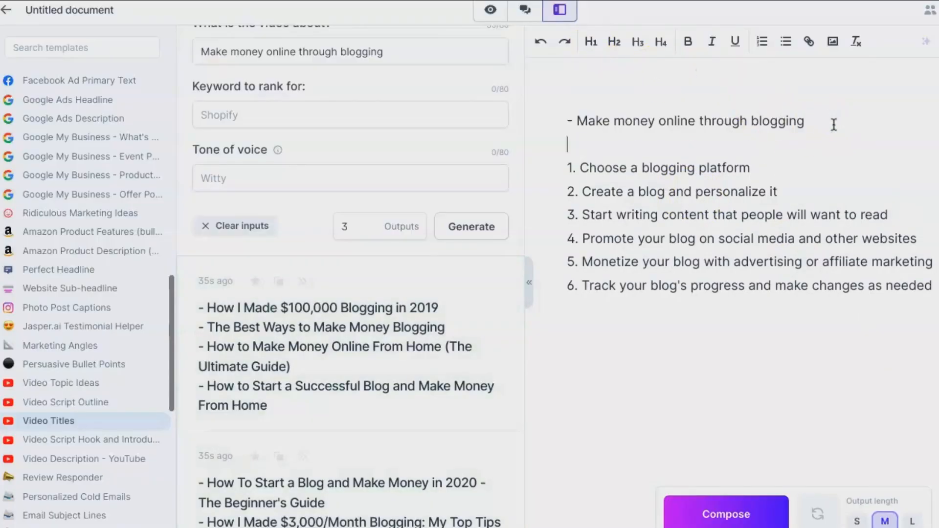
{"action": "key", "text": "ctrl+v"}
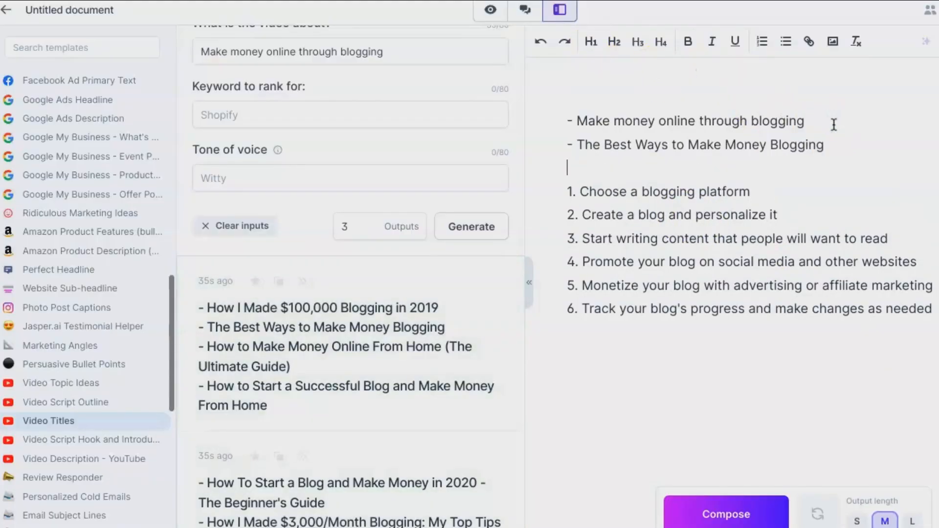
- With the Video Script Hook and Introduction template, generate outputs for the video title "The Best Ways to Make Money Blogging"
{"action": "left_click", "coordinate": [57, 437]}
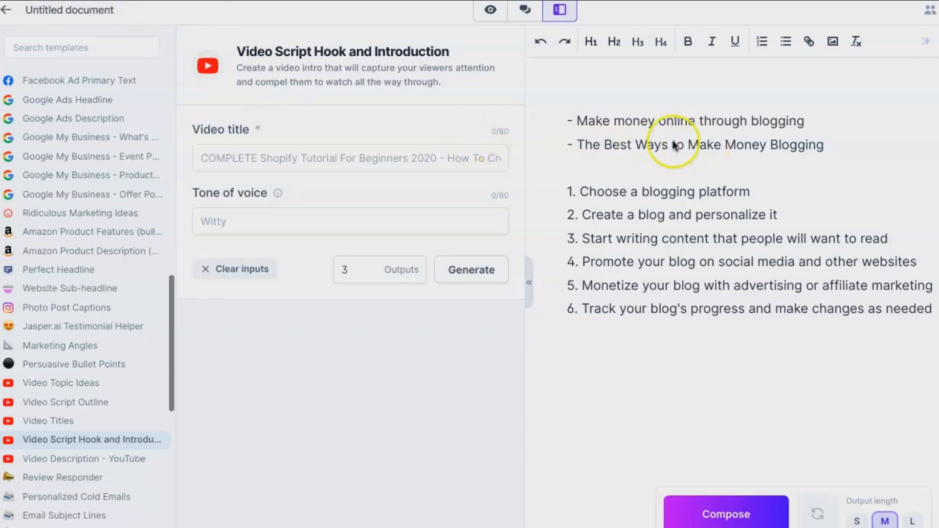
{"action": "left_click", "coordinate": [827, 154]}
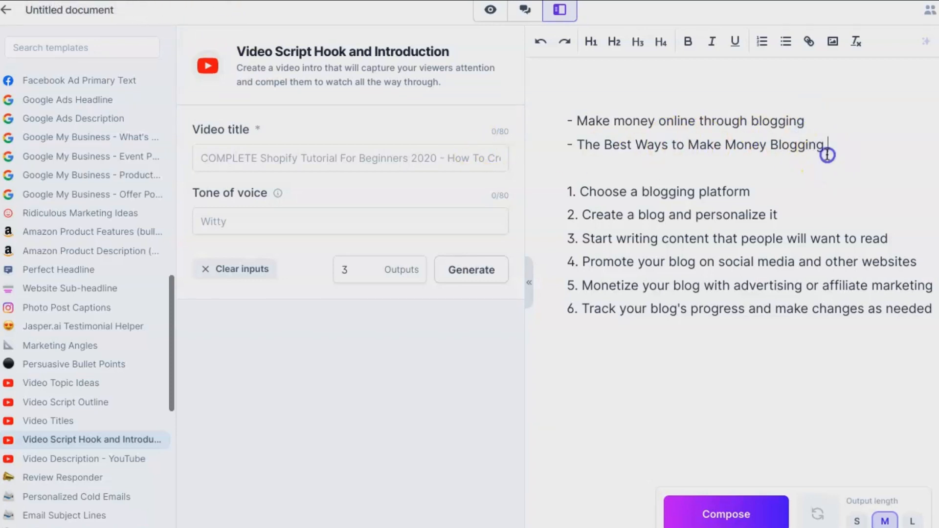
{"action": "left_click_drag", "start_coordinate": [827, 154], "coordinate": [576, 151]}
{"action": "key", "text": "ctrl+c"}
{"action": "left_click", "coordinate": [585, 157]}
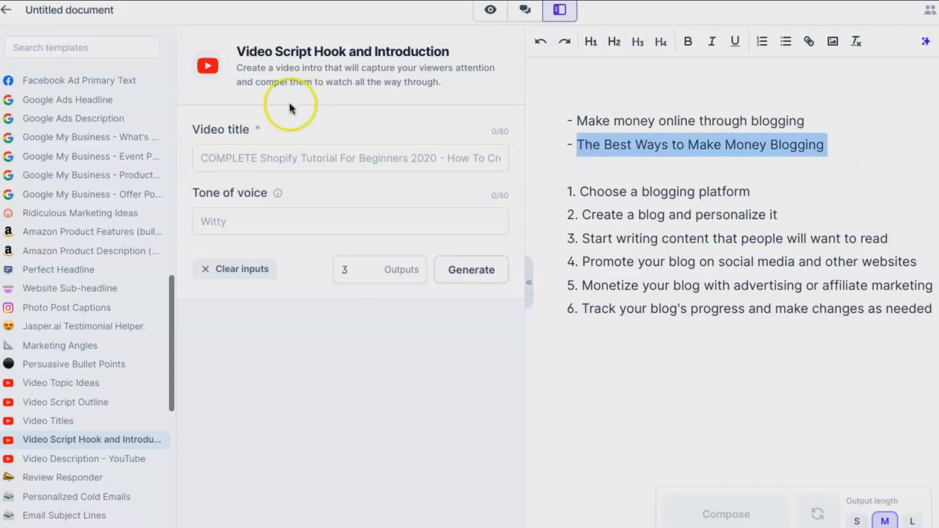
{"action": "left_click", "coordinate": [264, 153]}
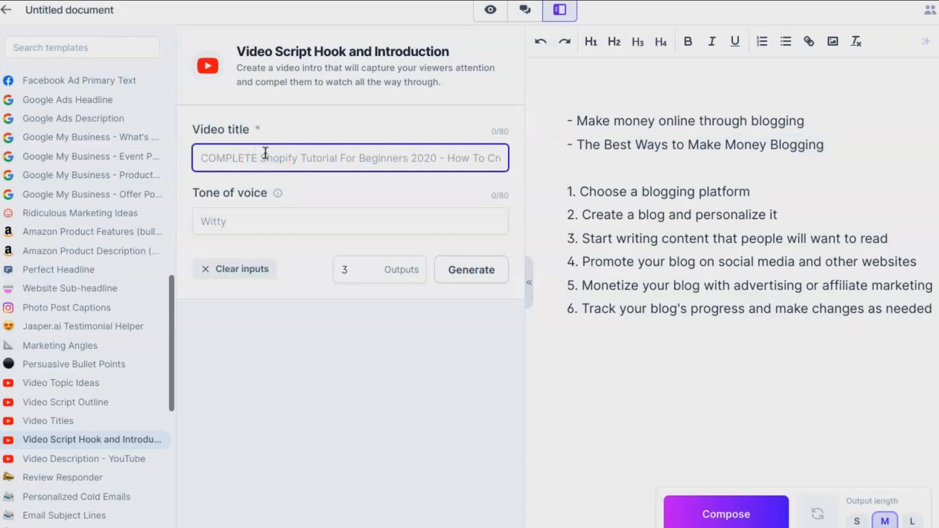
{"action": "key", "text": "ctrl+v"}
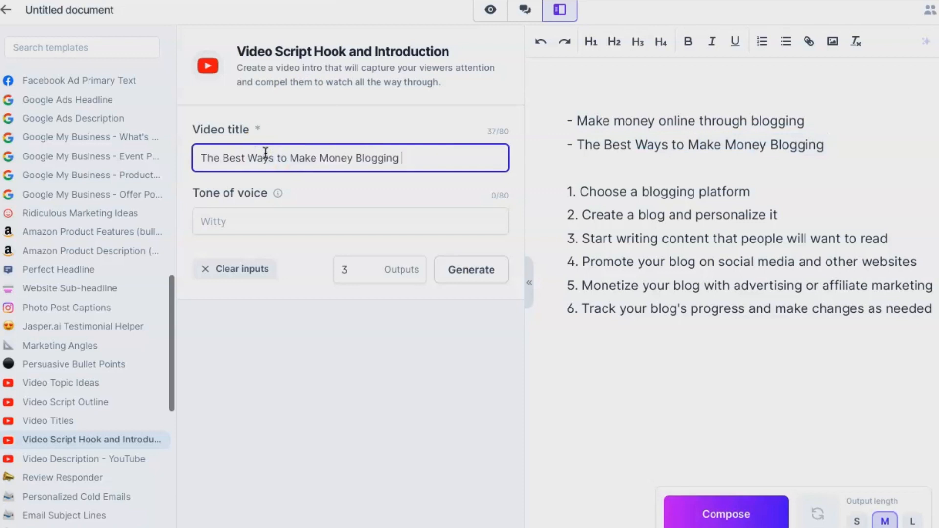
{"action": "left_click", "coordinate": [468, 283]}
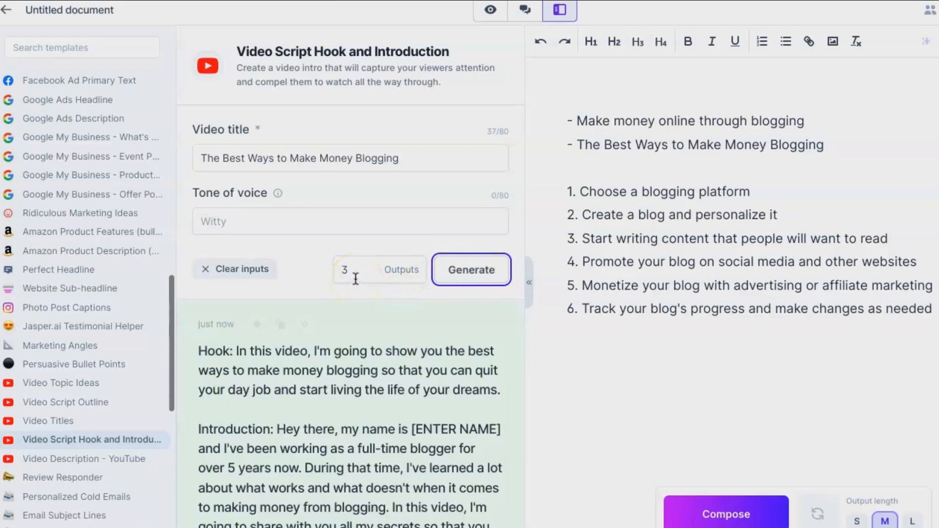
- Upvote the first generated hook and introduction, and add its text to the document below the six-point outline
{"action": "scroll", "coordinate": [336, 421], "scroll_direction": "down", "scroll_amount": 4}
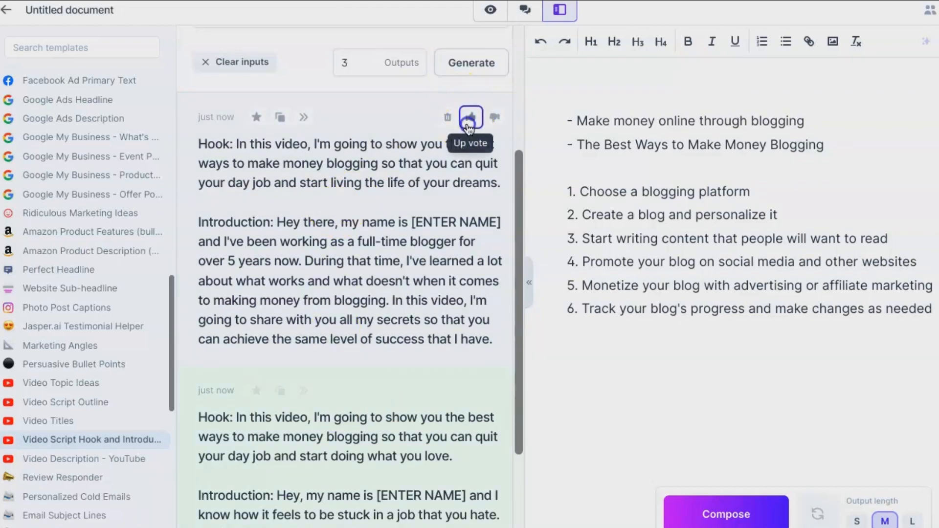
{"action": "left_click", "coordinate": [470, 117]}
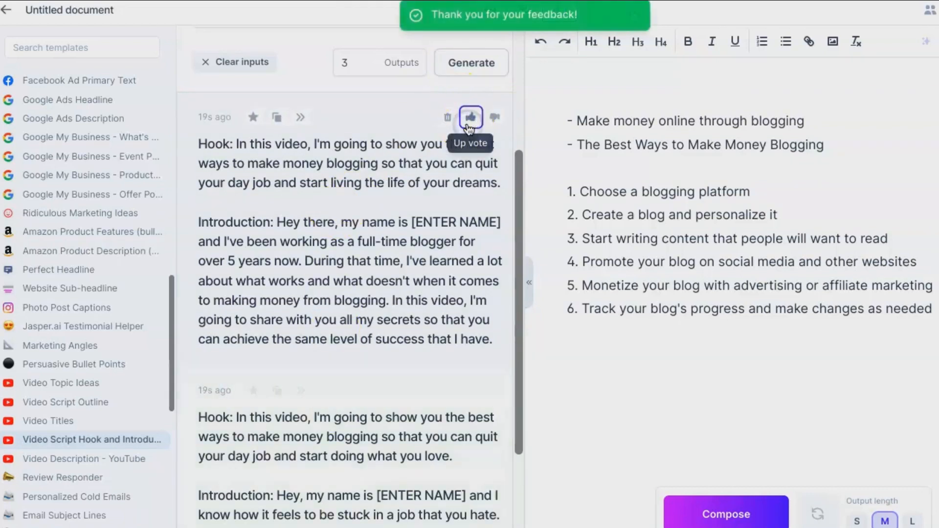
{"action": "left_click", "coordinate": [277, 119]}
{"action": "left_click", "coordinate": [604, 355]}
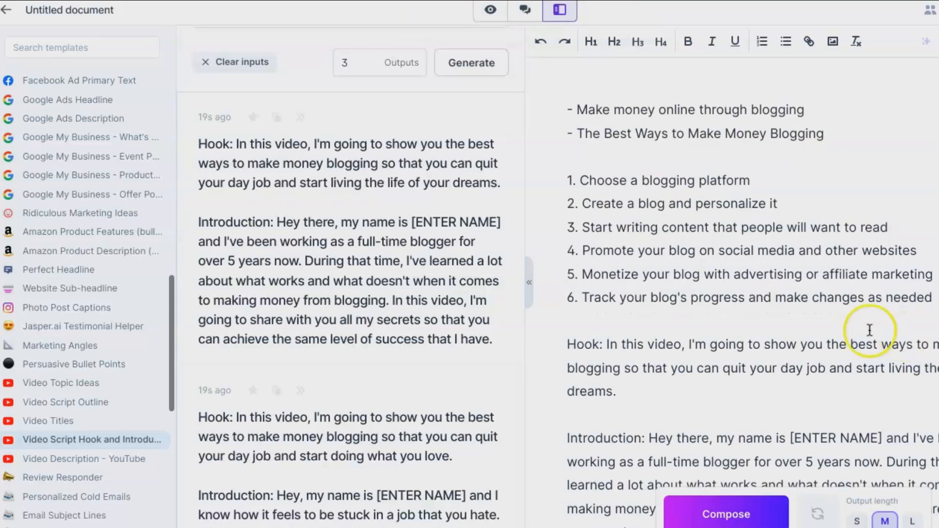
{"action": "scroll", "coordinate": [666, 423], "scroll_direction": "down", "scroll_amount": 1}
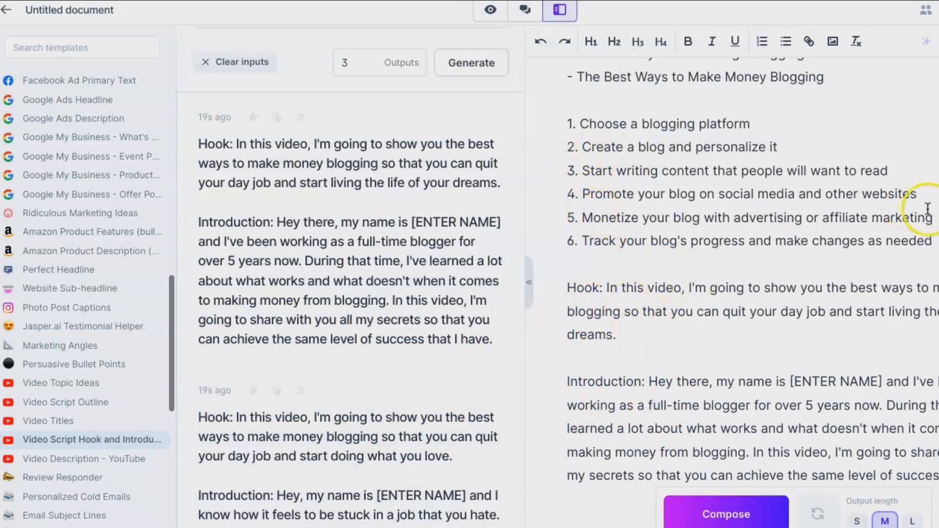
- Open Jasper Chat and submit the document's six-point blogging outline in the prompt
{"action": "left_click", "coordinate": [46, 462]}
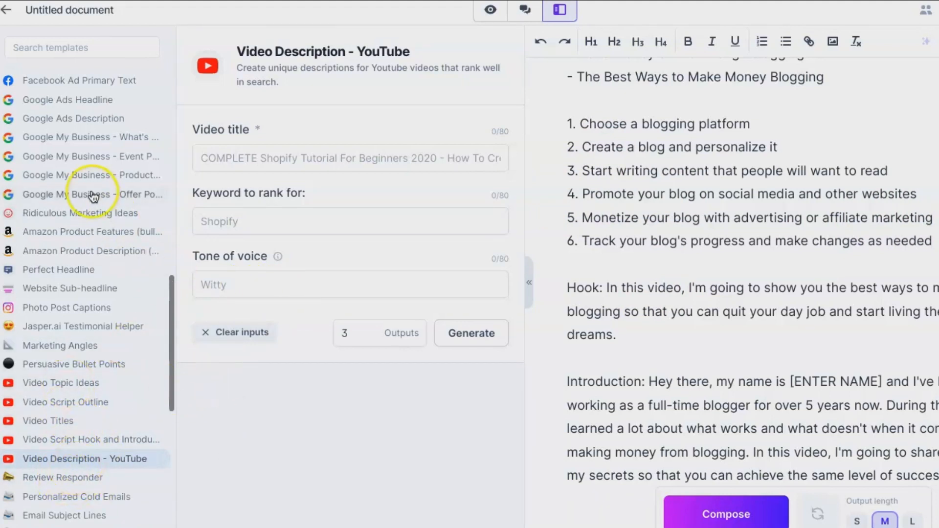
{"action": "scroll", "coordinate": [34, 166], "scroll_direction": "up", "scroll_amount": 2}
{"action": "scroll", "coordinate": [36, 181], "scroll_direction": "up", "scroll_amount": 2}
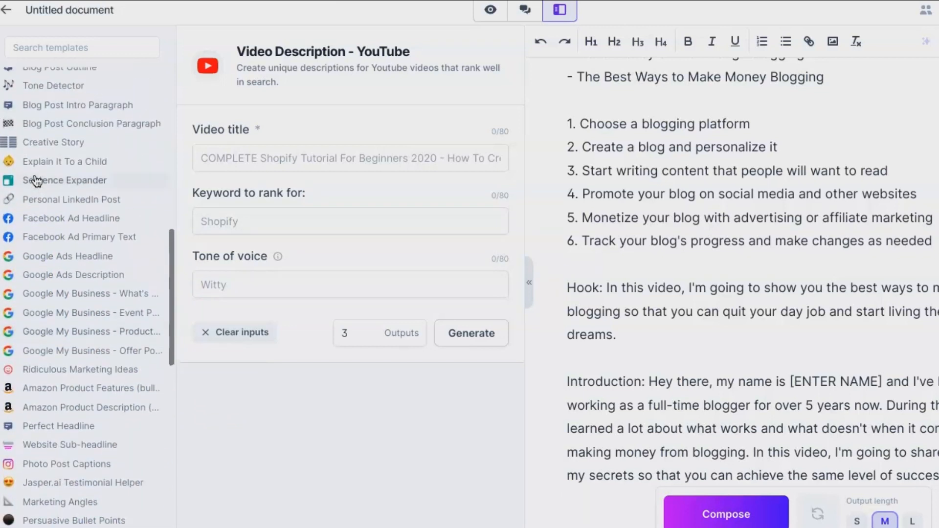
{"action": "scroll", "coordinate": [35, 181], "scroll_direction": "up", "scroll_amount": 1}
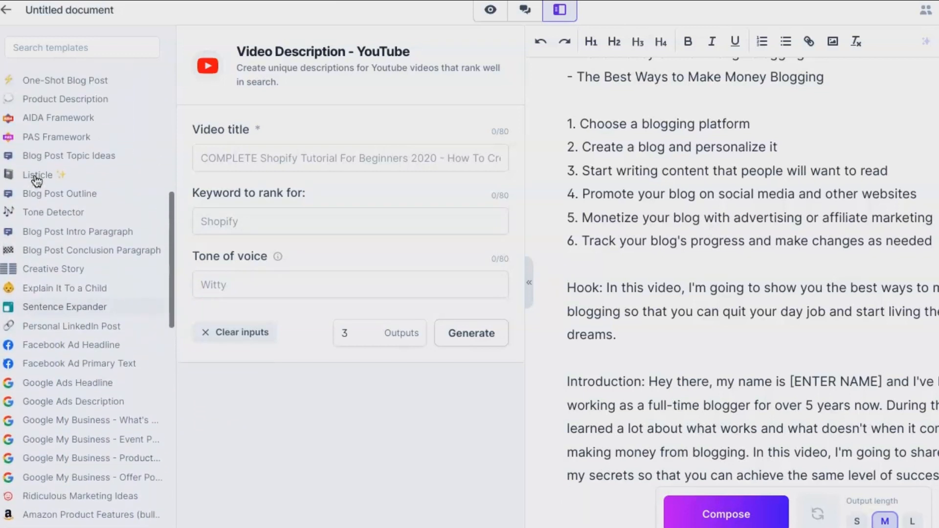
{"action": "scroll", "coordinate": [37, 181], "scroll_direction": "up", "scroll_amount": 1}
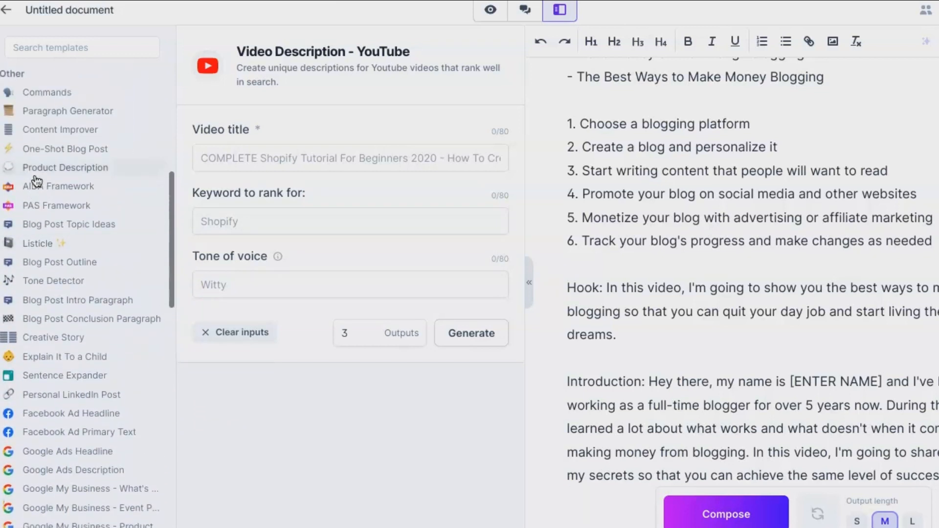
{"action": "scroll", "coordinate": [37, 181], "scroll_direction": "up", "scroll_amount": 3}
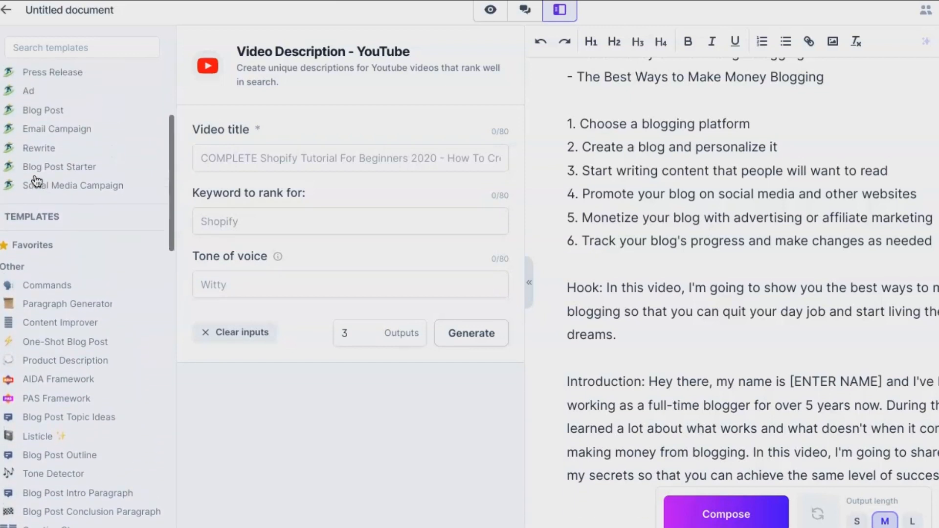
{"action": "scroll", "coordinate": [35, 181], "scroll_direction": "up", "scroll_amount": 1}
{"action": "scroll", "coordinate": [36, 181], "scroll_direction": "up", "scroll_amount": 2}
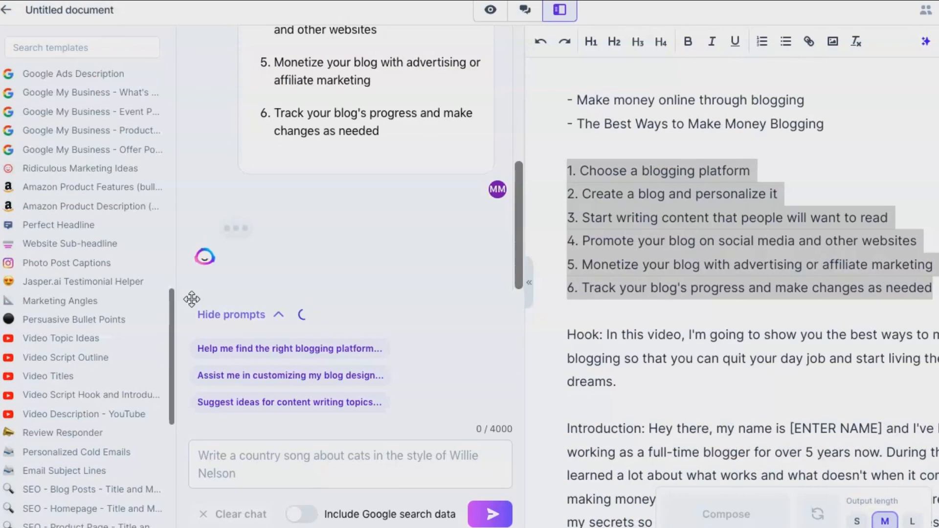
- Copy the chat's generated script, from "Welcome viewers!" to "Thanks for watching everyone!", and insert it on a new line below the introduction
{"action": "scroll", "coordinate": [78, 255], "scroll_direction": "up", "scroll_amount": 10}
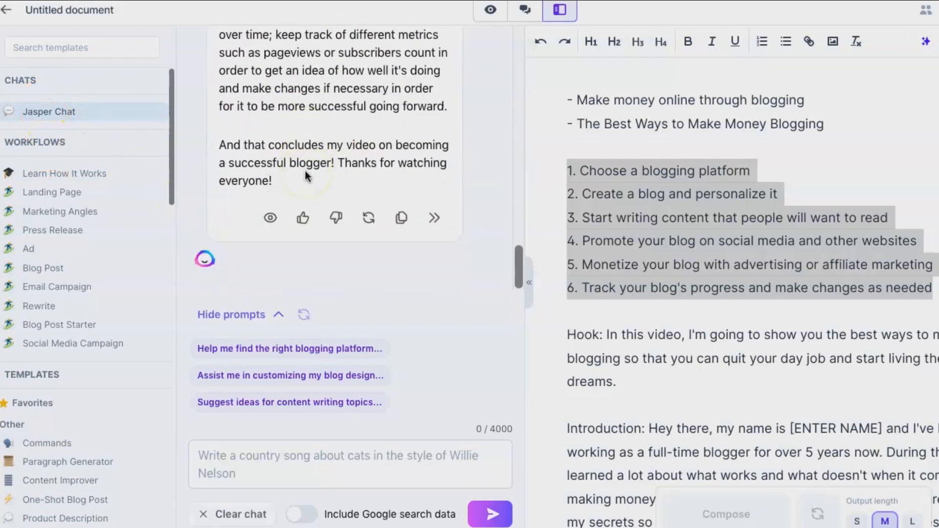
{"action": "scroll", "coordinate": [305, 174], "scroll_direction": "up", "scroll_amount": 5}
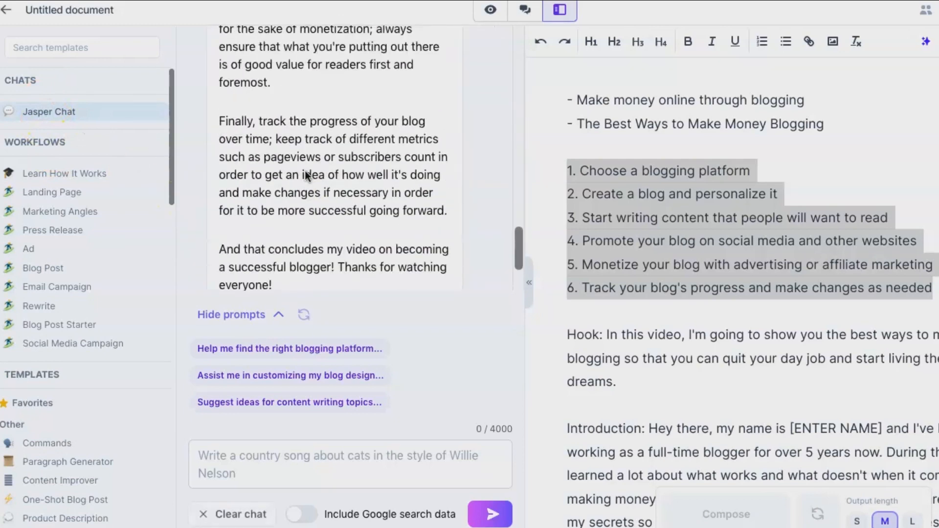
{"action": "scroll", "coordinate": [306, 175], "scroll_direction": "up", "scroll_amount": 10}
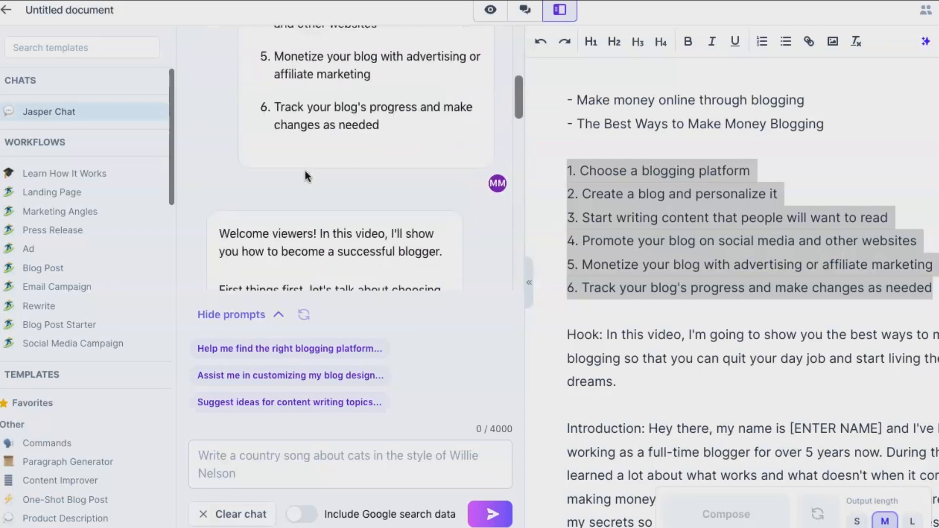
{"action": "scroll", "coordinate": [305, 174], "scroll_direction": "up", "scroll_amount": 4}
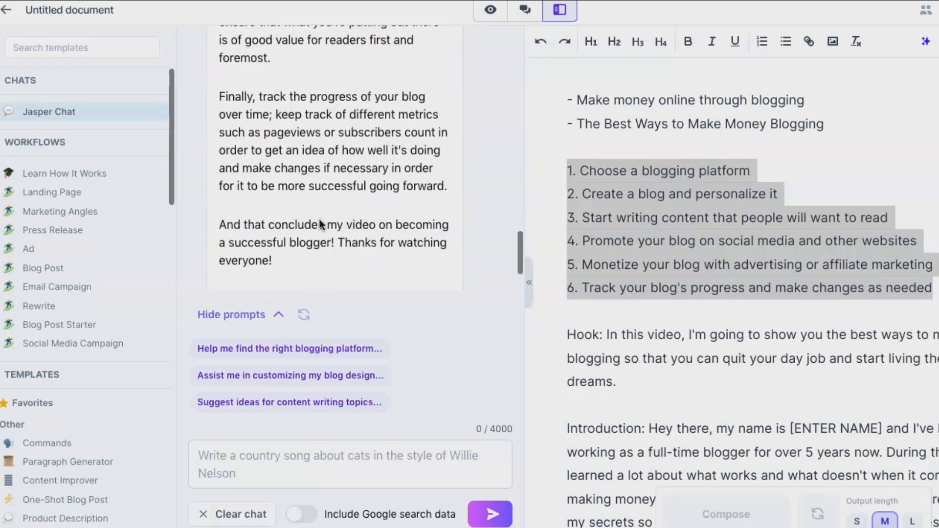
{"action": "scroll", "coordinate": [320, 221], "scroll_direction": "up", "scroll_amount": 5}
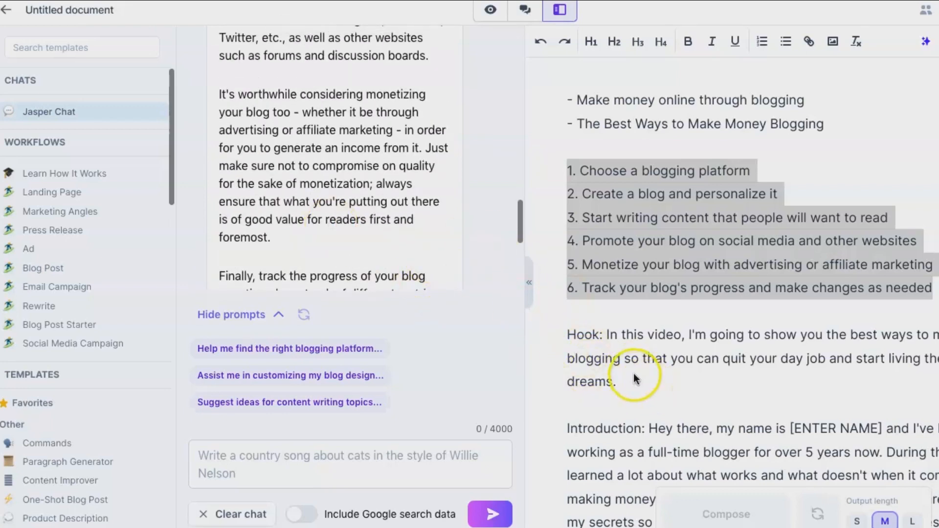
{"action": "left_click", "coordinate": [628, 358]}
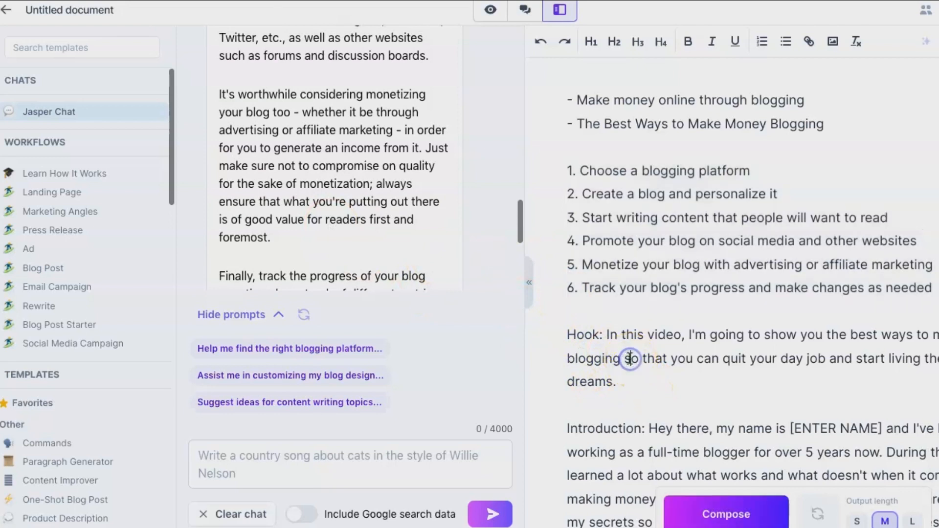
{"action": "scroll", "coordinate": [630, 359], "scroll_direction": "down", "scroll_amount": 1}
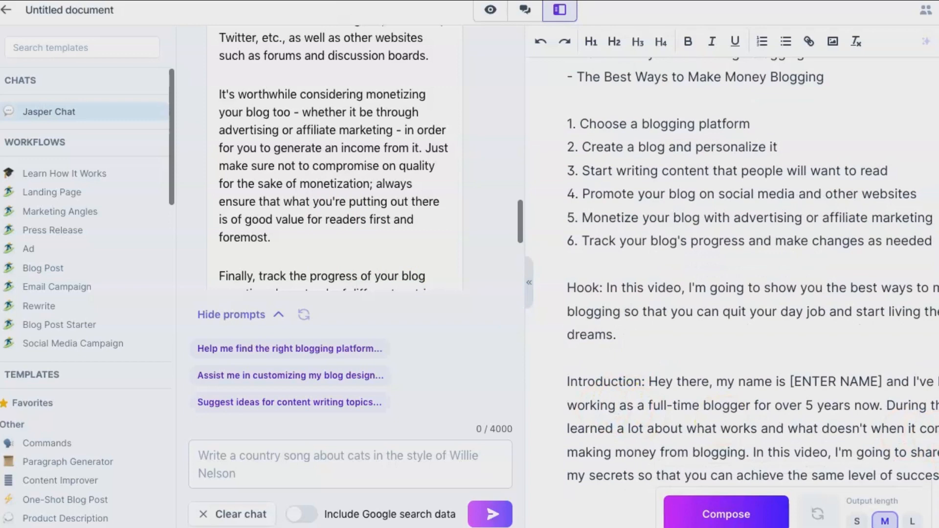
{"action": "key", "text": "Return"}
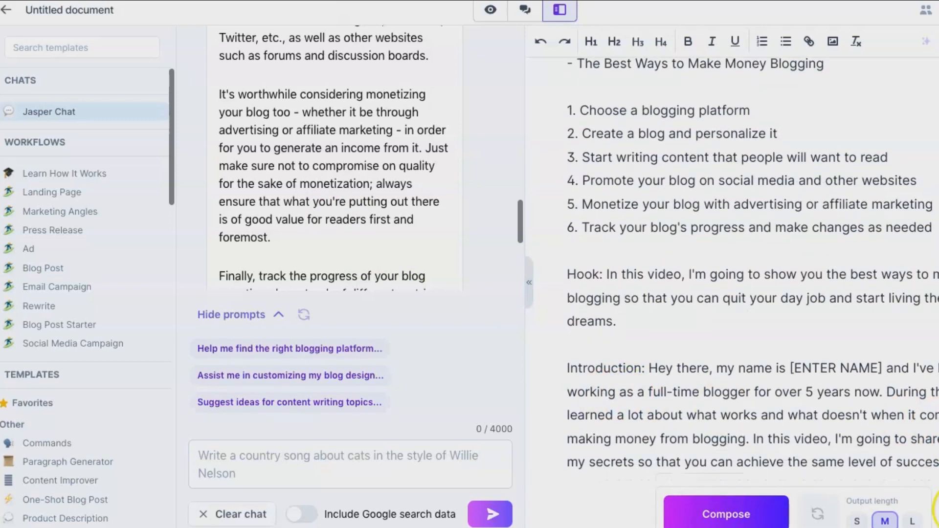
{"action": "scroll", "coordinate": [774, 437], "scroll_direction": "down", "scroll_amount": 1}
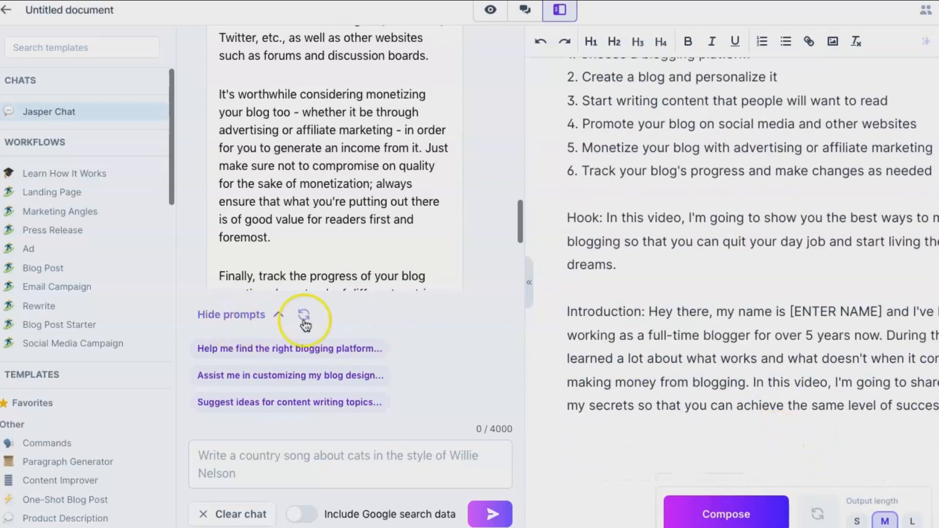
{"action": "scroll", "coordinate": [289, 220], "scroll_direction": "down", "scroll_amount": 5}
{"action": "left_click_drag", "start_coordinate": [285, 188], "coordinate": [222, 99]}
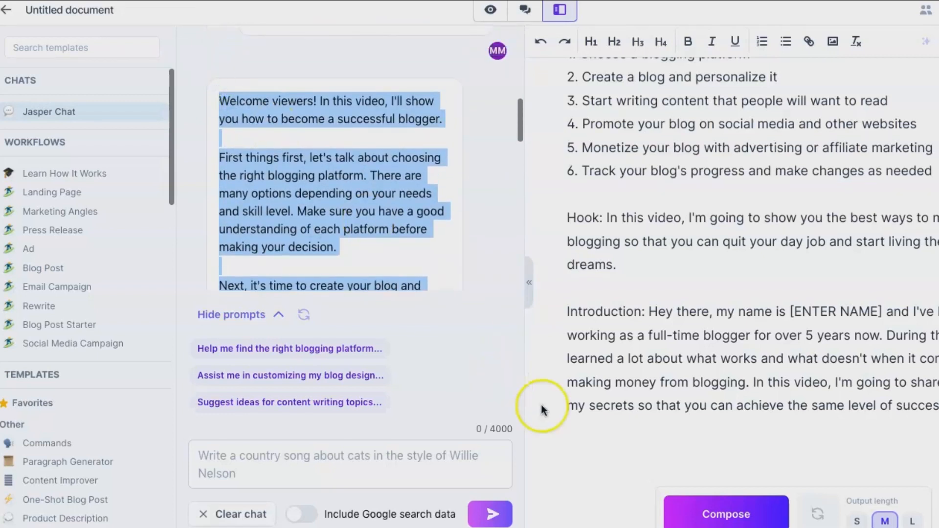
{"action": "left_click", "coordinate": [579, 440]}
{"action": "key", "text": "ctrl+v"}
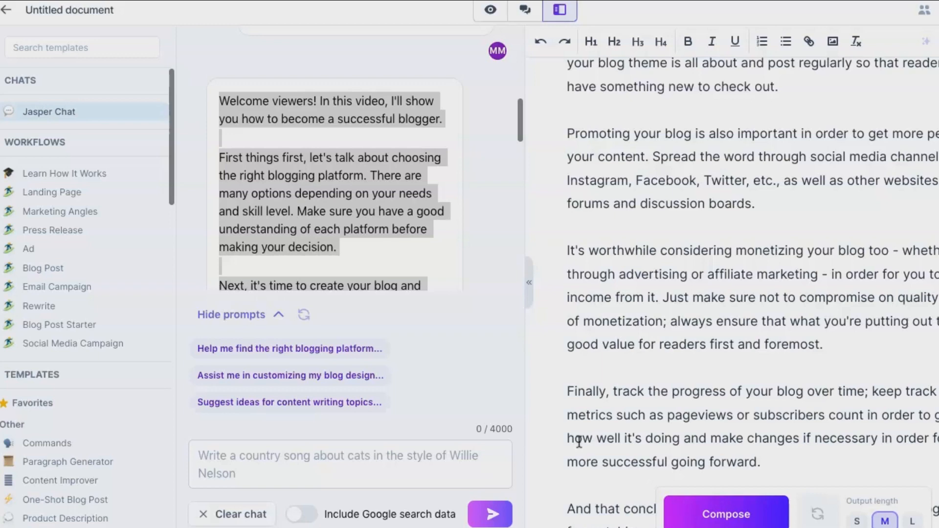
- Examine the assembled document from the outline, hook and introduction through to the closing line of the script
{"action": "left_click", "coordinate": [658, 405]}
{"action": "scroll", "coordinate": [659, 404], "scroll_direction": "down", "scroll_amount": 2}
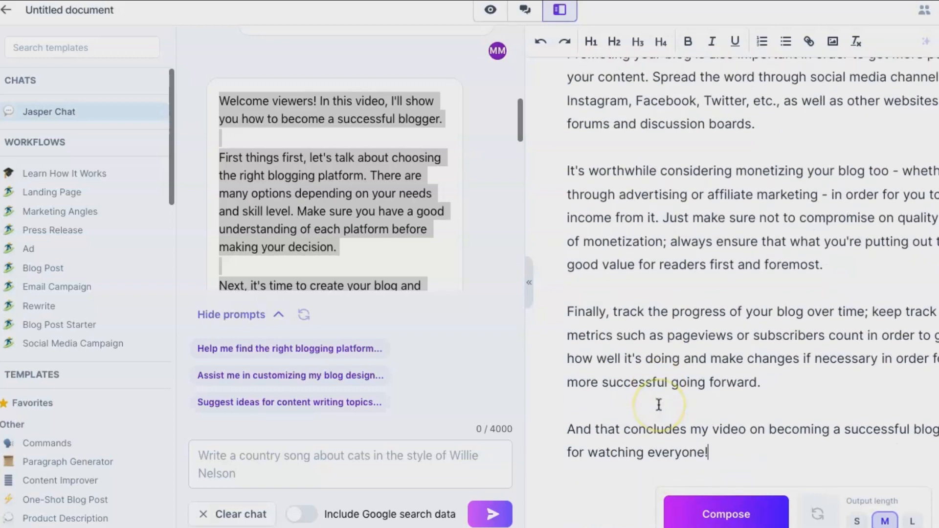
{"action": "scroll", "coordinate": [659, 404], "scroll_direction": "up", "scroll_amount": 10}
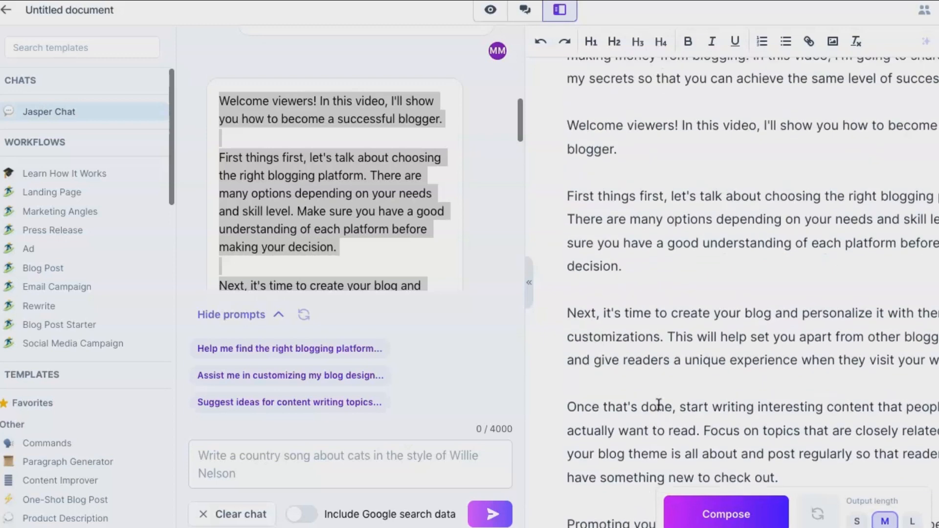
{"action": "scroll", "coordinate": [658, 404], "scroll_direction": "up", "scroll_amount": 3}
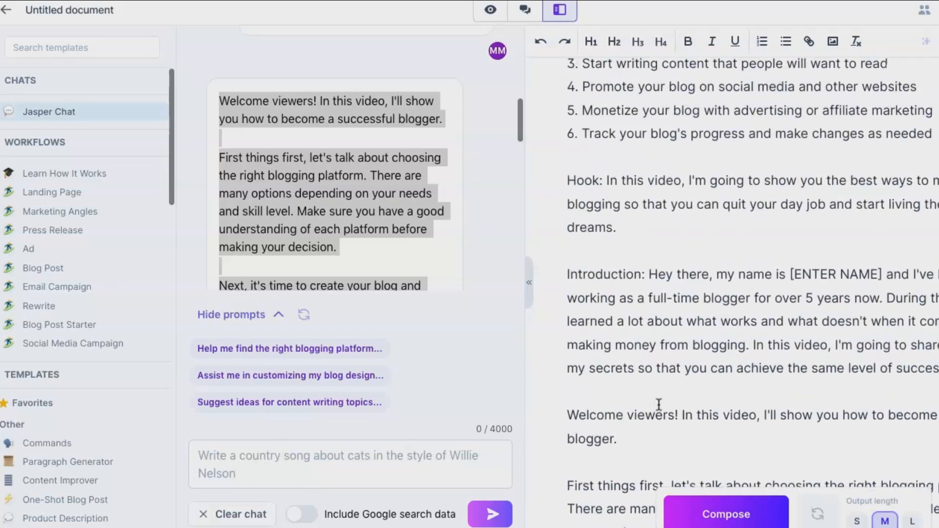
{"action": "scroll", "coordinate": [659, 405], "scroll_direction": "up", "scroll_amount": 2}
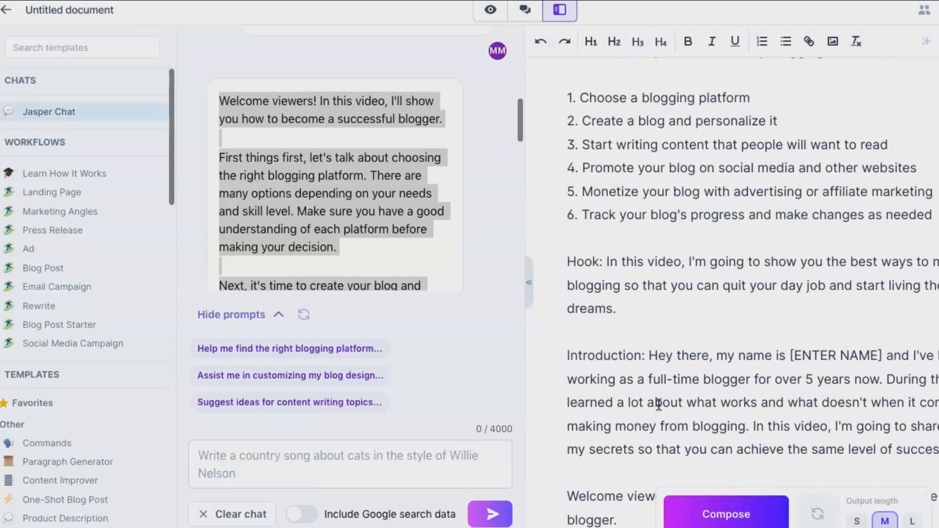
{"action": "scroll", "coordinate": [658, 405], "scroll_direction": "down", "scroll_amount": 3}
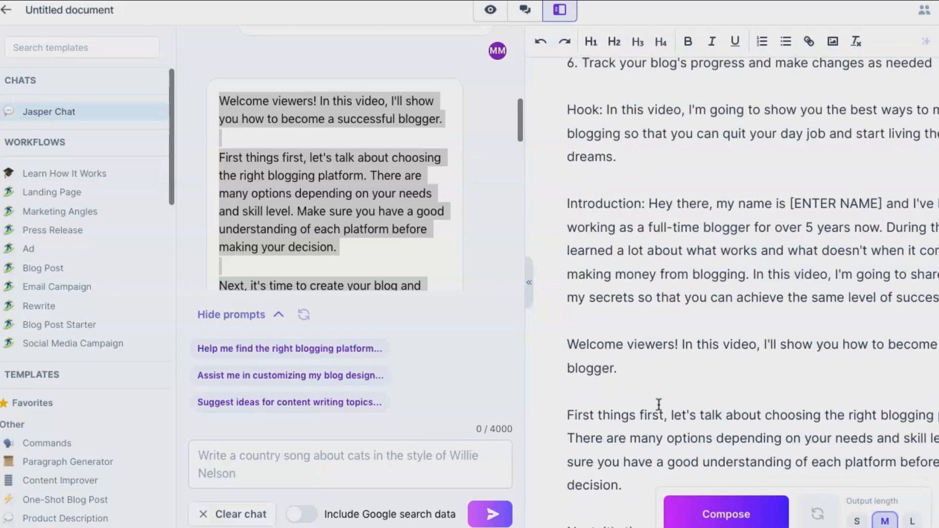
{"action": "scroll", "coordinate": [658, 404], "scroll_direction": "down", "scroll_amount": 3}
{"action": "scroll", "coordinate": [658, 405], "scroll_direction": "down", "scroll_amount": 9}
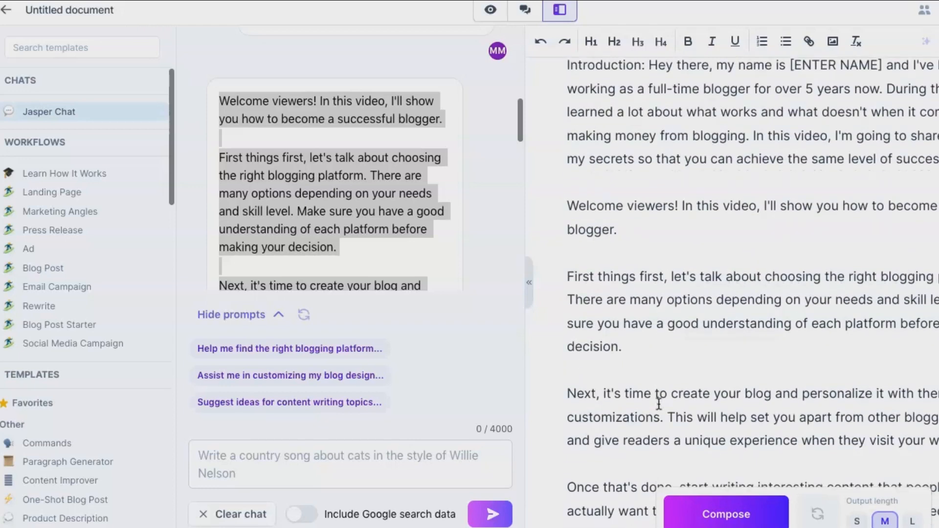
{"action": "scroll", "coordinate": [659, 403], "scroll_direction": "down", "scroll_amount": 4}
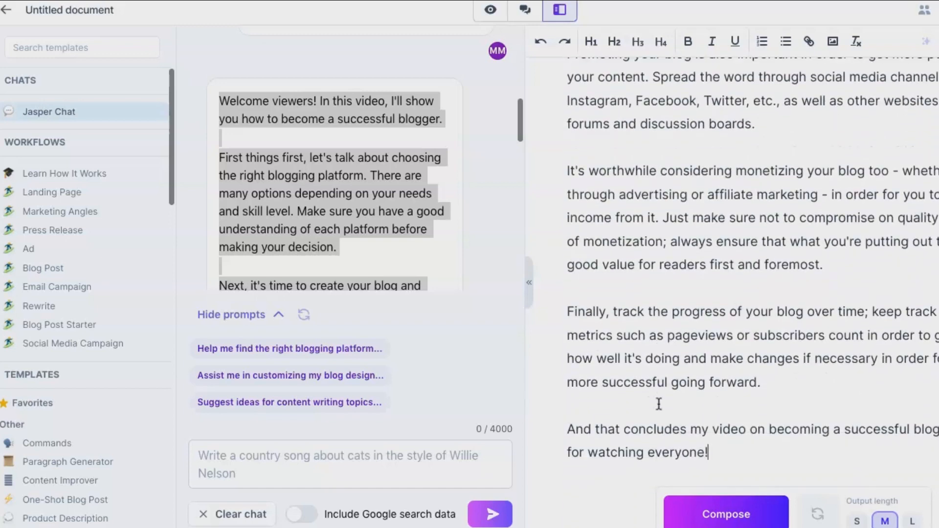
{"action": "scroll", "coordinate": [659, 404], "scroll_direction": "up", "scroll_amount": 9}
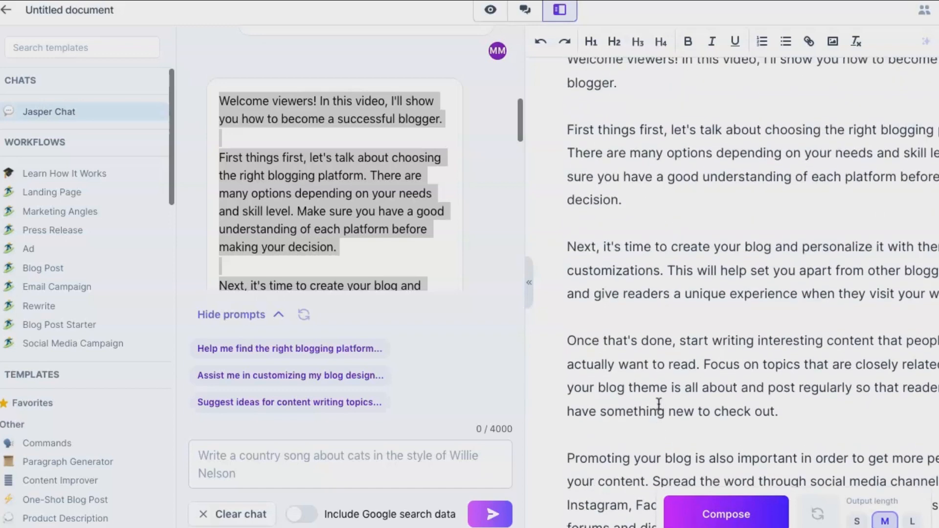
{"action": "left_click", "coordinate": [836, 168]}
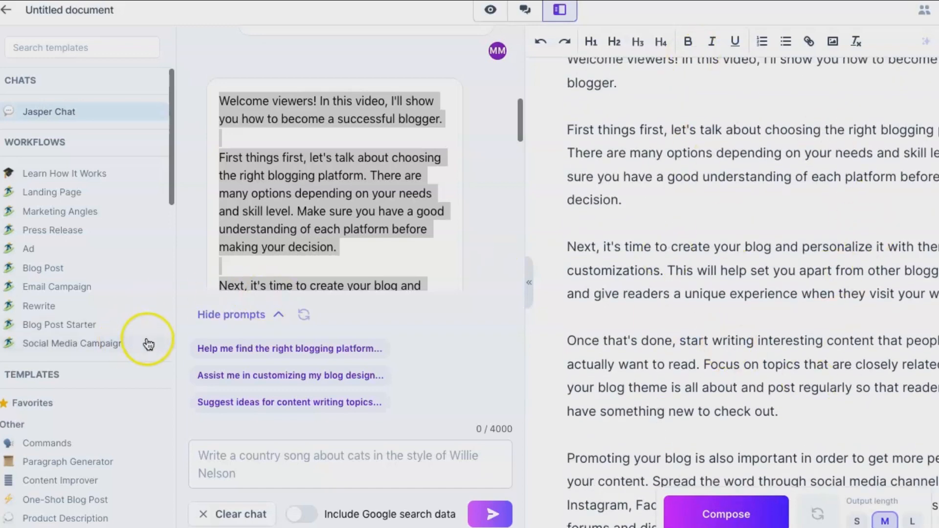
- Open the Video Description - YouTube template
{"action": "scroll", "coordinate": [89, 336], "scroll_direction": "down", "scroll_amount": 12}
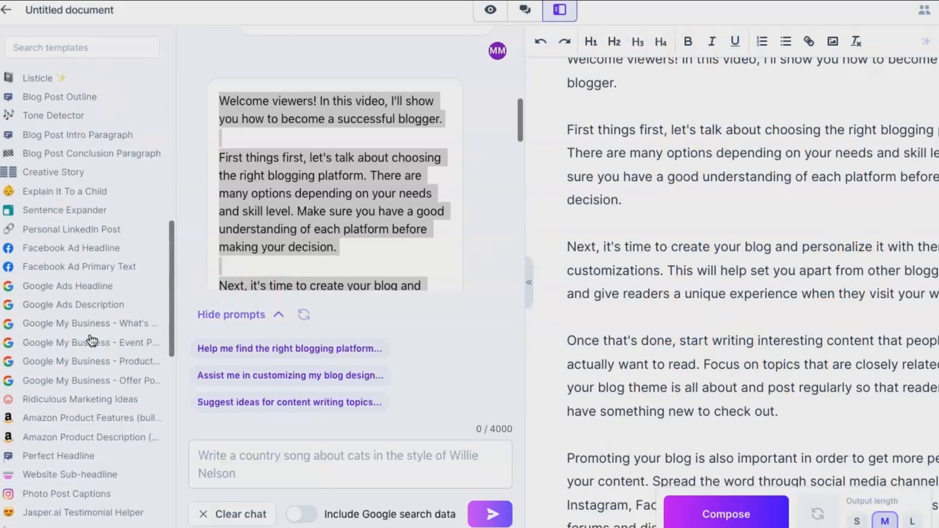
{"action": "scroll", "coordinate": [91, 340], "scroll_direction": "down", "scroll_amount": 5}
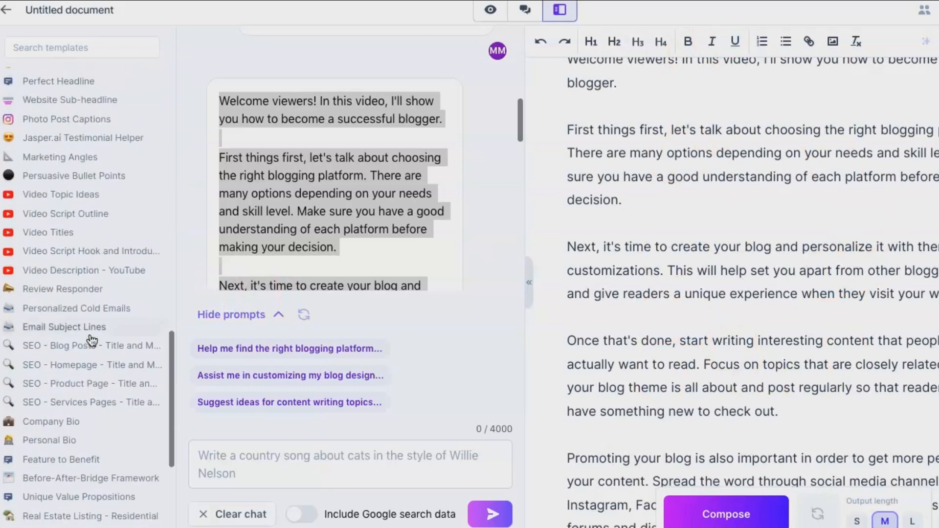
{"action": "left_click", "coordinate": [89, 271]}
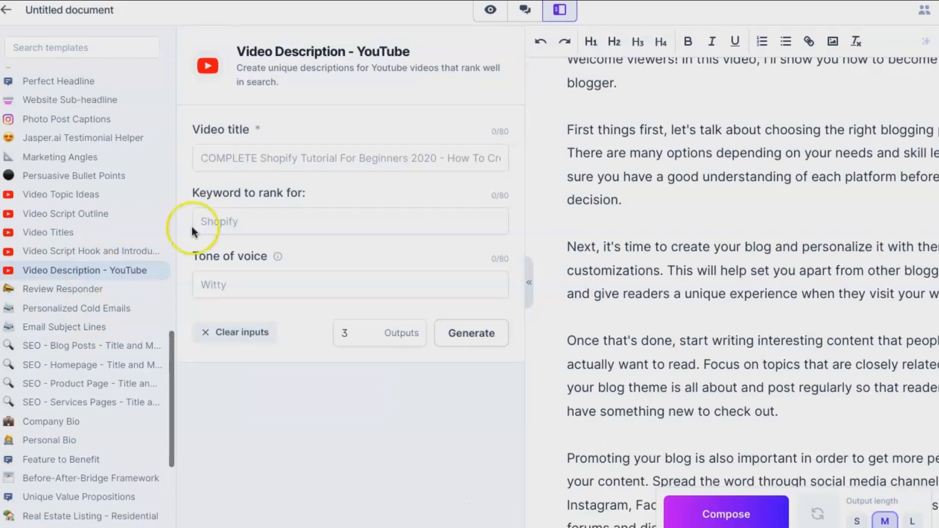
- Add a line reading "Title" above the topic at the document's start, and place the cursor at the end of the topic line
{"action": "scroll", "coordinate": [748, 260], "scroll_direction": "up", "scroll_amount": 5}
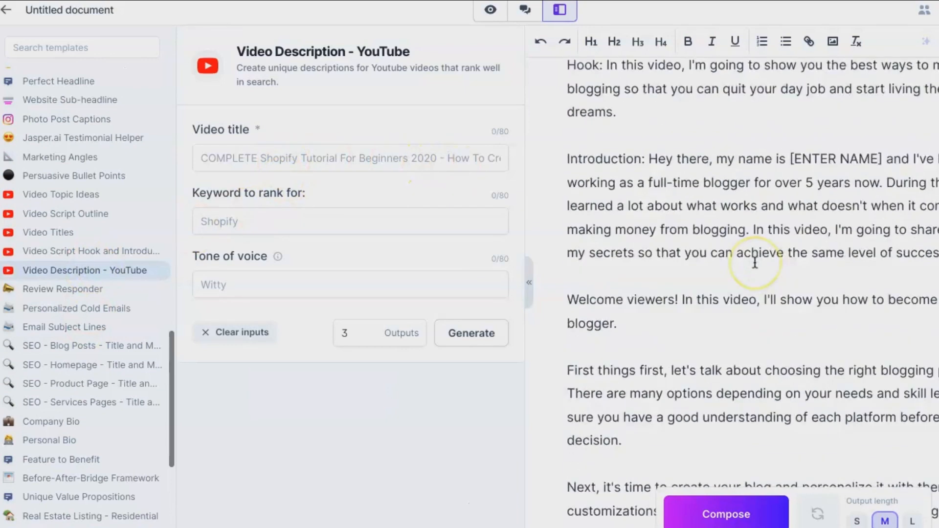
{"action": "scroll", "coordinate": [755, 262], "scroll_direction": "up", "scroll_amount": 5}
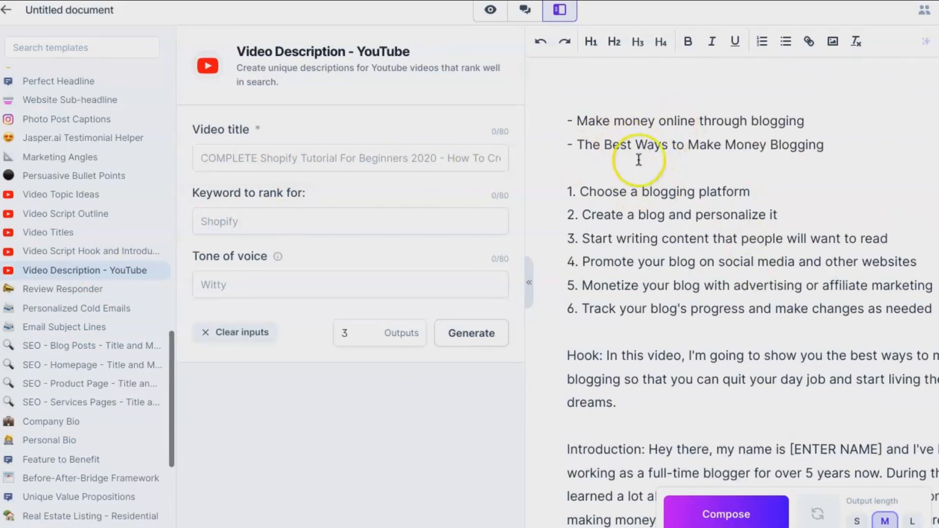
{"action": "left_click", "coordinate": [580, 99]}
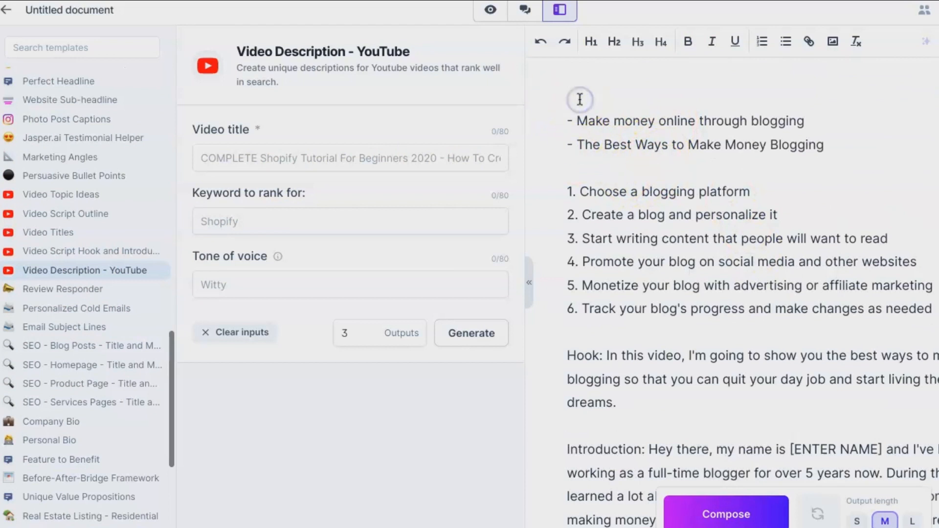
{"action": "left_click", "coordinate": [577, 120]}
{"action": "key", "text": "Return"}
{"action": "left_click", "coordinate": [574, 109]}
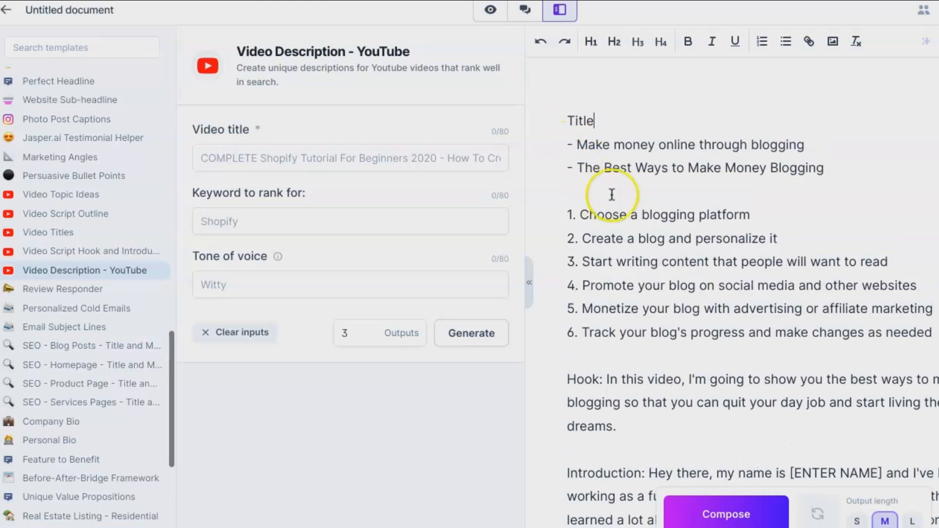
{"action": "left_click", "coordinate": [819, 172]}
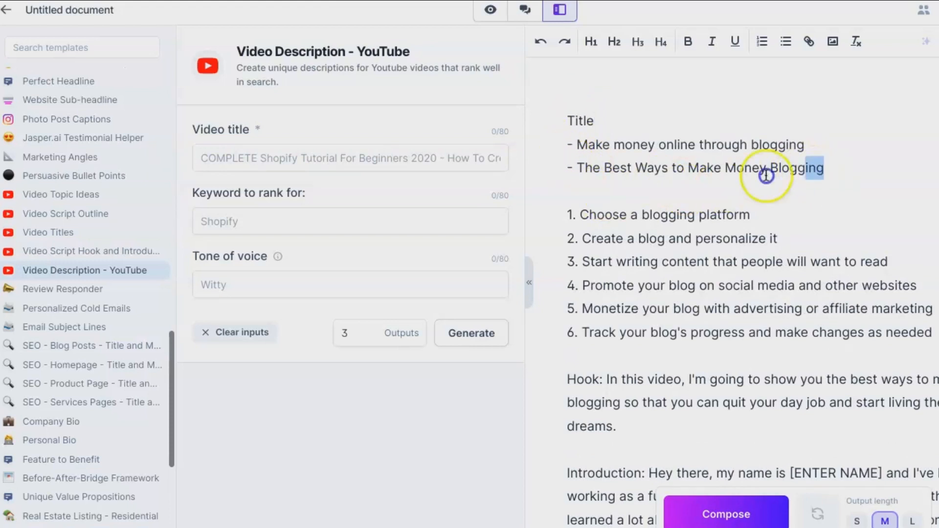
{"action": "left_click", "coordinate": [832, 137]}
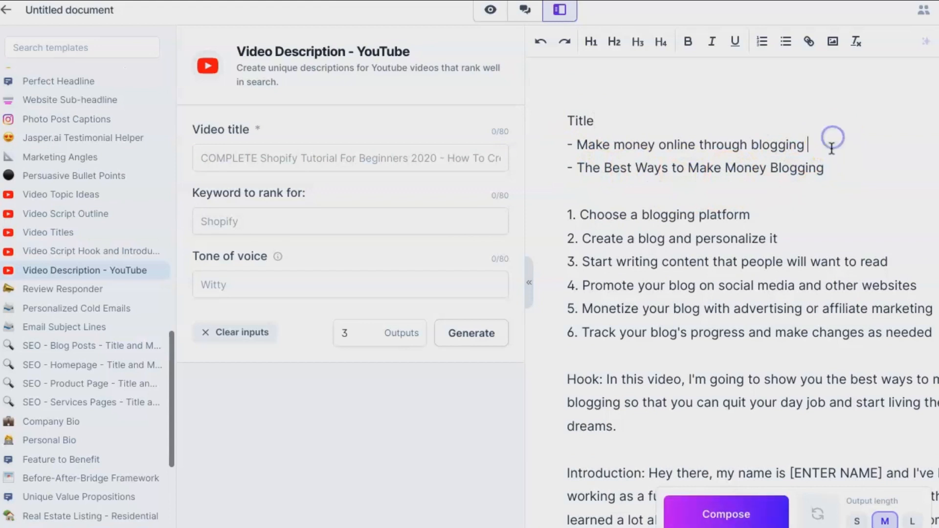
- Label the document's sections by adding "Topic" above the second title line, "Outline" above the numbered list and "Video Script" above the hook
{"action": "key", "text": "Return"}
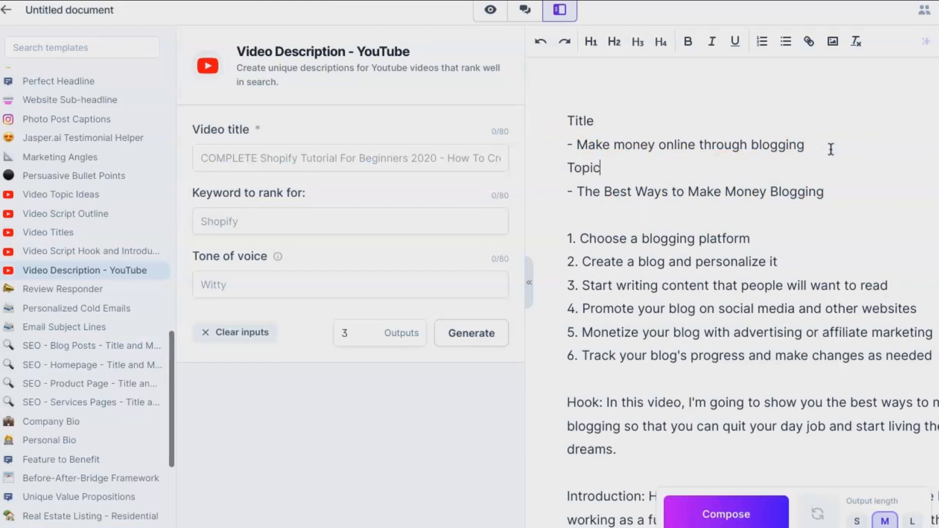
{"action": "left_click", "coordinate": [589, 216]}
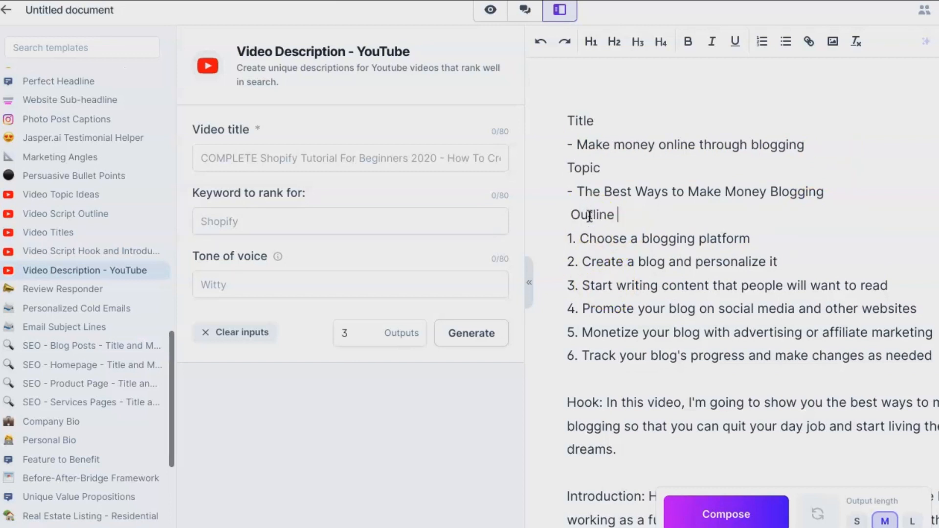
{"action": "left_click", "coordinate": [568, 394]}
{"action": "key", "text": "Return"}
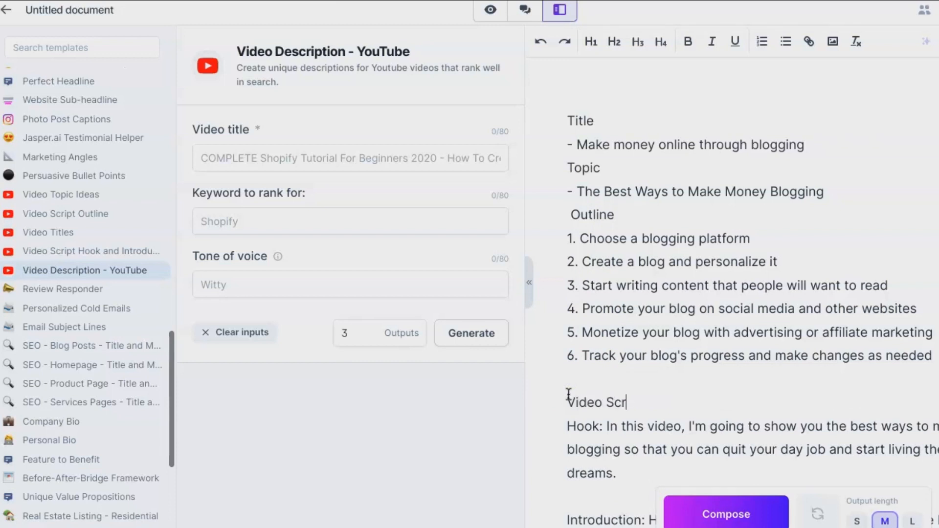
{"action": "left_click", "coordinate": [570, 400]}
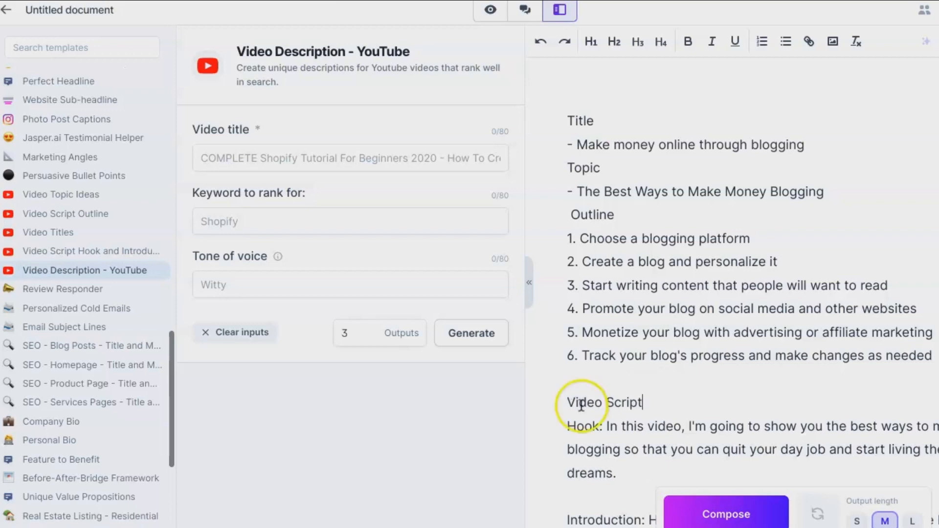
{"action": "scroll", "coordinate": [581, 411], "scroll_direction": "down", "scroll_amount": 15}
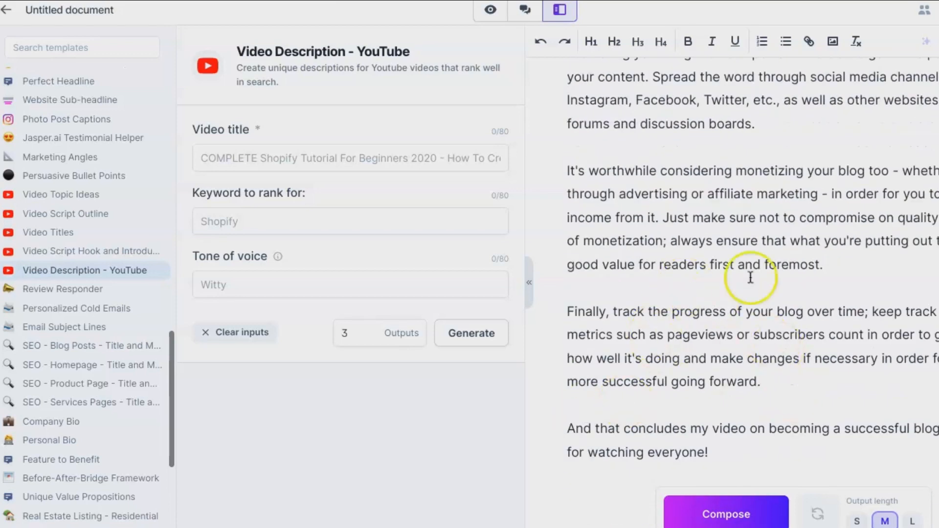
{"action": "scroll", "coordinate": [704, 98], "scroll_direction": "up", "scroll_amount": 15}
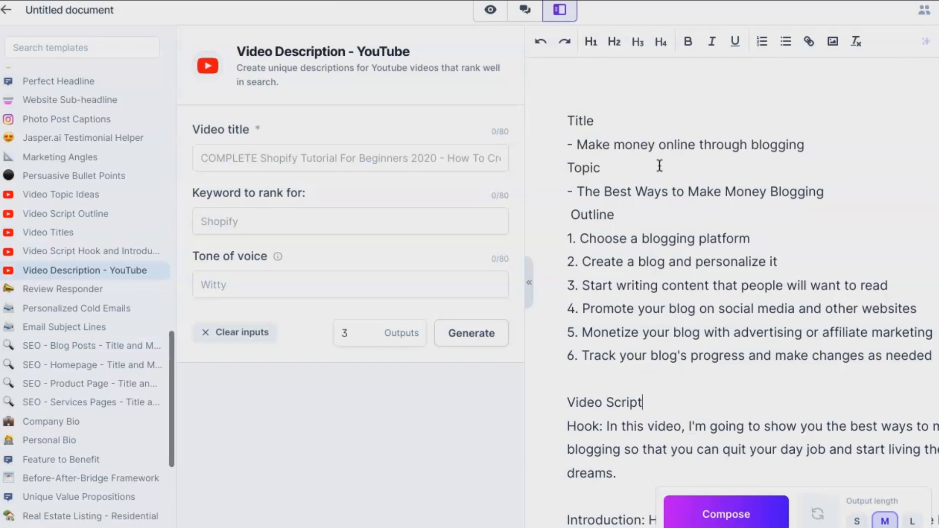
{"action": "left_click", "coordinate": [634, 149]}
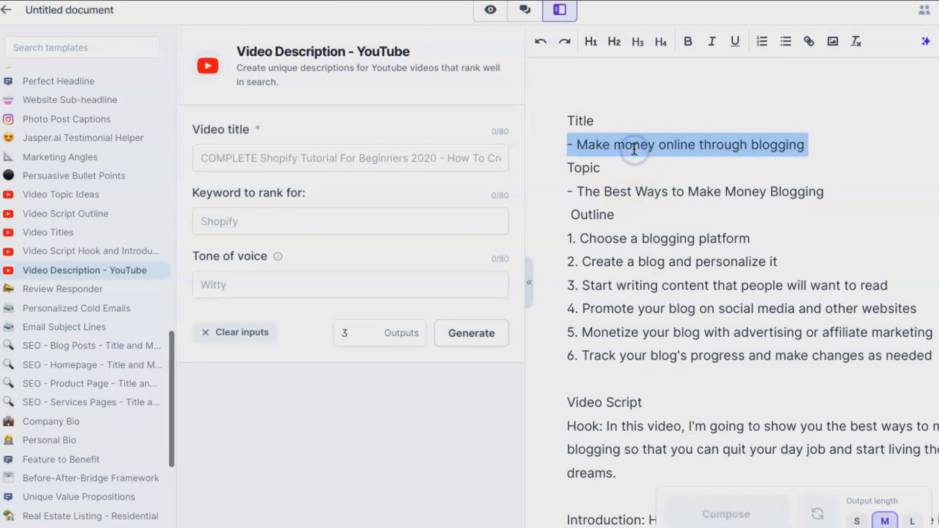
{"action": "left_click", "coordinate": [213, 159]}
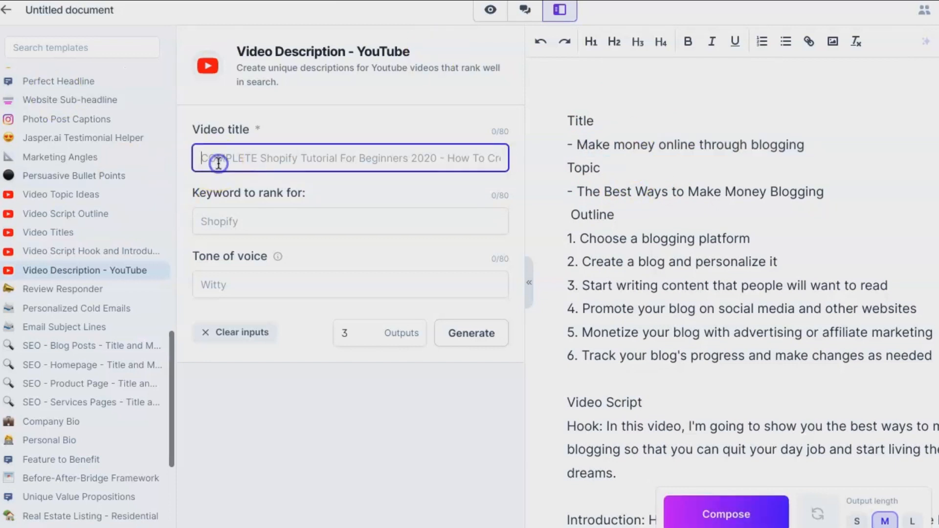
{"action": "type", "text": "- Make money online through blogging"}
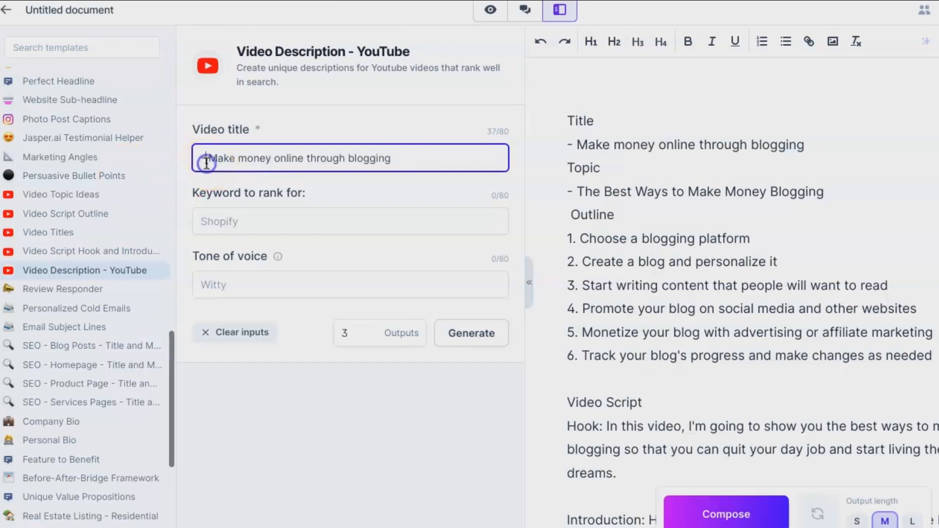
{"action": "key", "text": "BackSpace"}
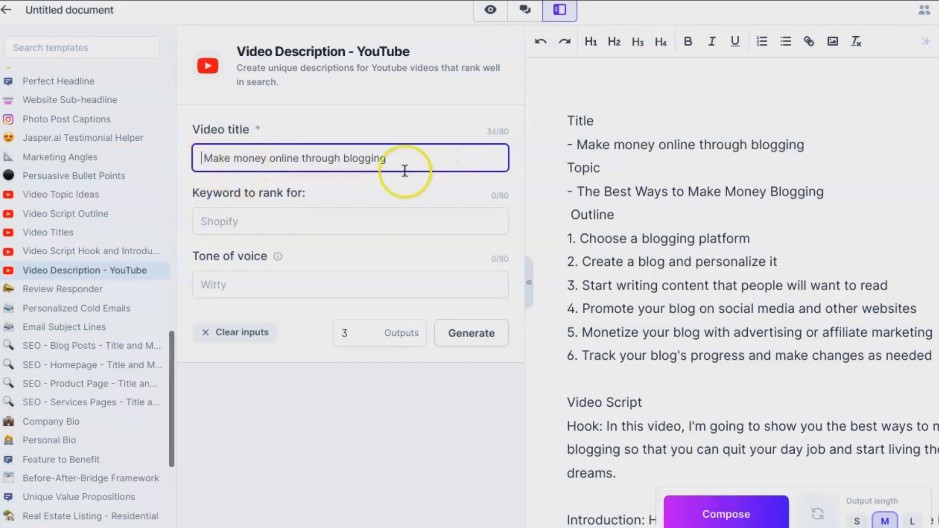
{"action": "left_click", "coordinate": [348, 167]}
{"action": "triple_click", "coordinate": [349, 166]}
{"action": "key", "text": "BackSpace"}
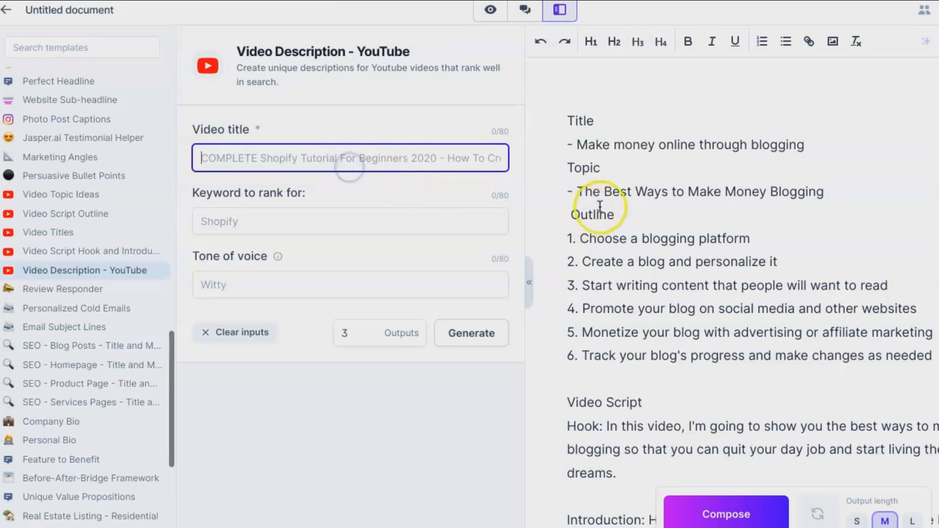
- Copy the topic text "The Best Ways to Make Money Blogging" together with the Outline label below it
{"action": "double_click", "coordinate": [606, 211]}
{"action": "left_click_drag", "start_coordinate": [626, 220], "coordinate": [576, 200]}
{"action": "key", "text": "ctrl+c"}
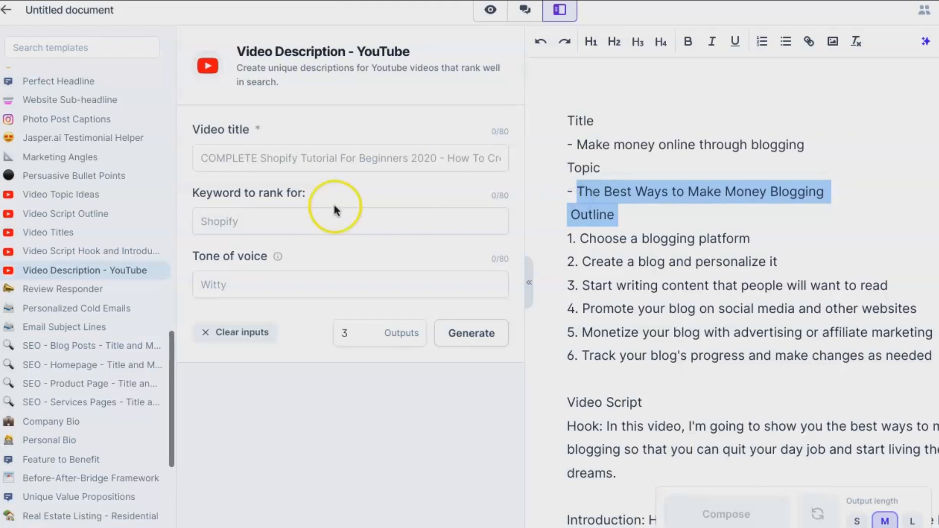
{"action": "left_click", "coordinate": [293, 154]}
{"action": "key", "text": "ctrl+v"}
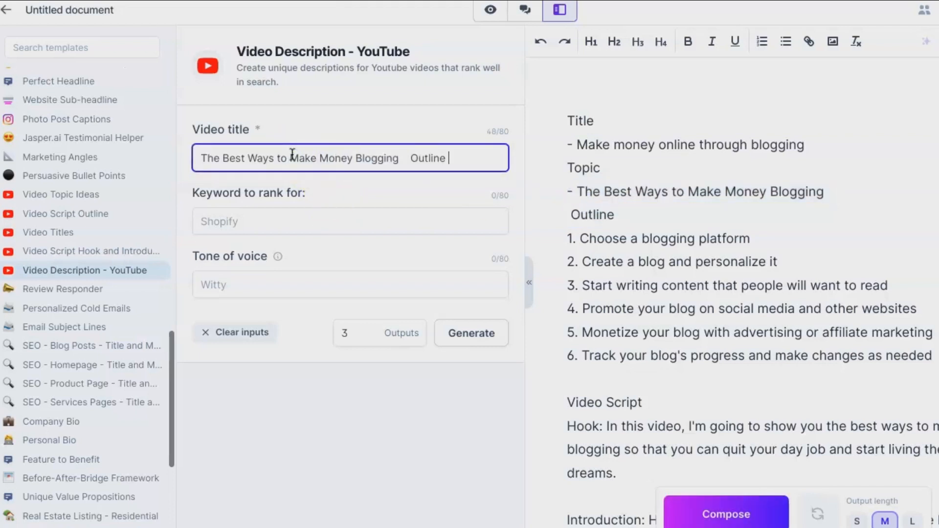
{"action": "key", "text": "BackSpace"}
{"action": "key", "text": "BackSpace"}
{"action": "key", "text": "BackSpace"}
{"action": "key", "text": "BackSpace"}
{"action": "key", "text": "BackSpace"}
{"action": "key", "text": "BackSpace"}
{"action": "key", "text": "BackSpace"}
{"action": "key", "text": "BackSpace"}
{"action": "key", "text": "BackSpace"}
{"action": "key", "text": "BackSpace"}
{"action": "key", "text": "BackSpace"}
{"action": "key", "text": "BackSpace"}
{"action": "scroll", "coordinate": [661, 319], "scroll_direction": "down", "scroll_amount": 10}
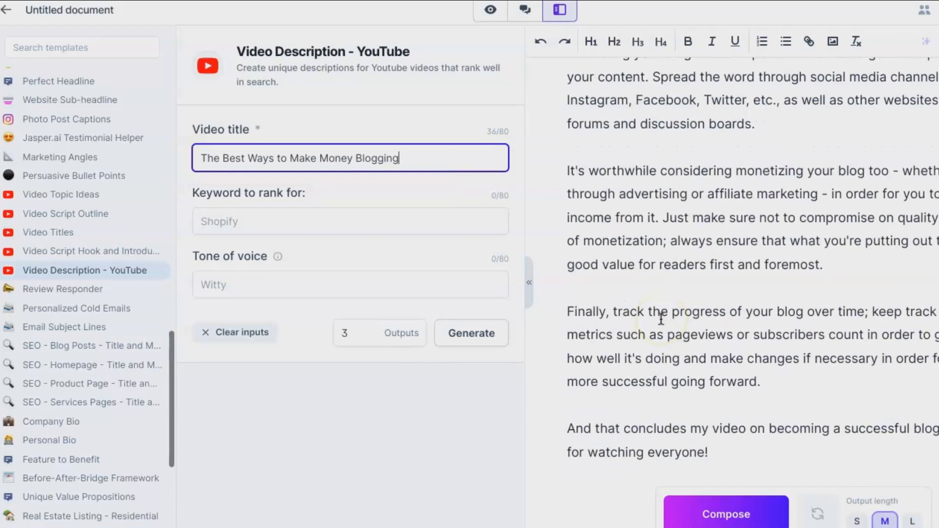
{"action": "mouse_move", "coordinate": [263, 234]}
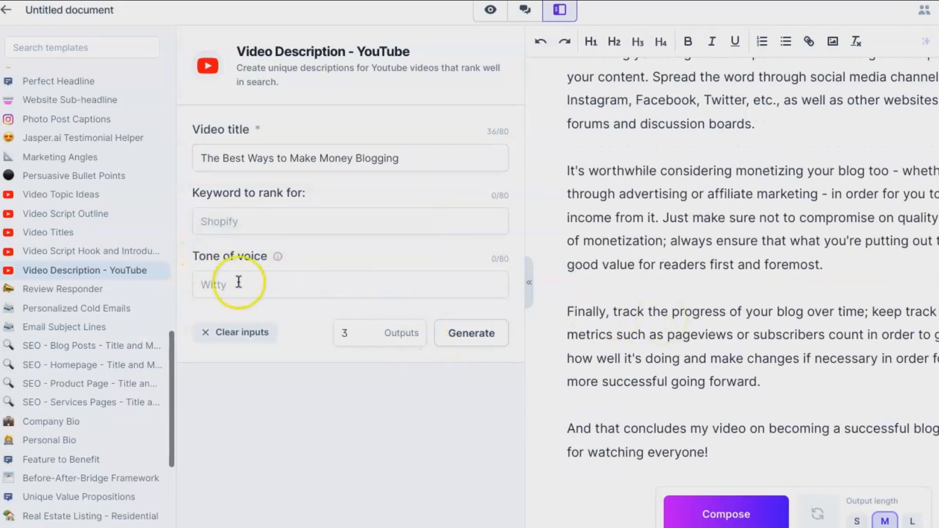
{"action": "left_click", "coordinate": [251, 218]}
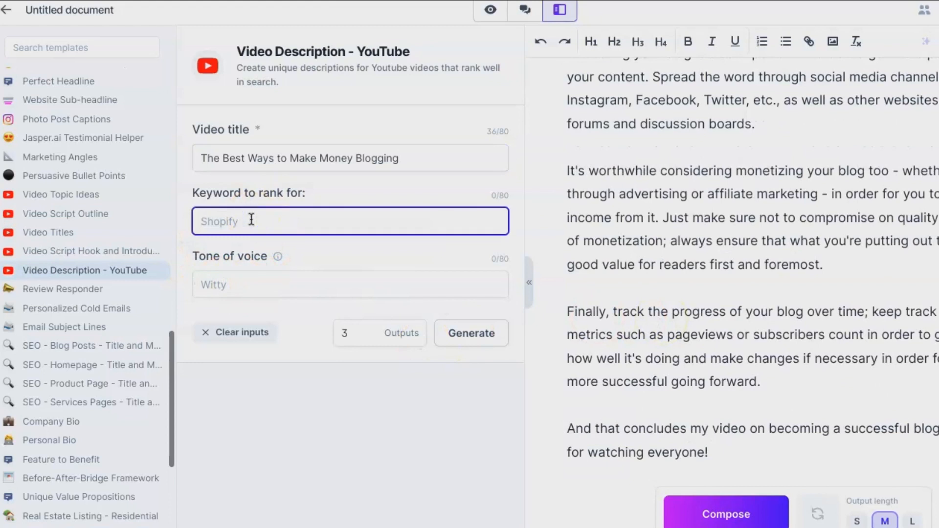
{"action": "type", "text": "Blogging"}
{"action": "left_click", "coordinate": [252, 336]}
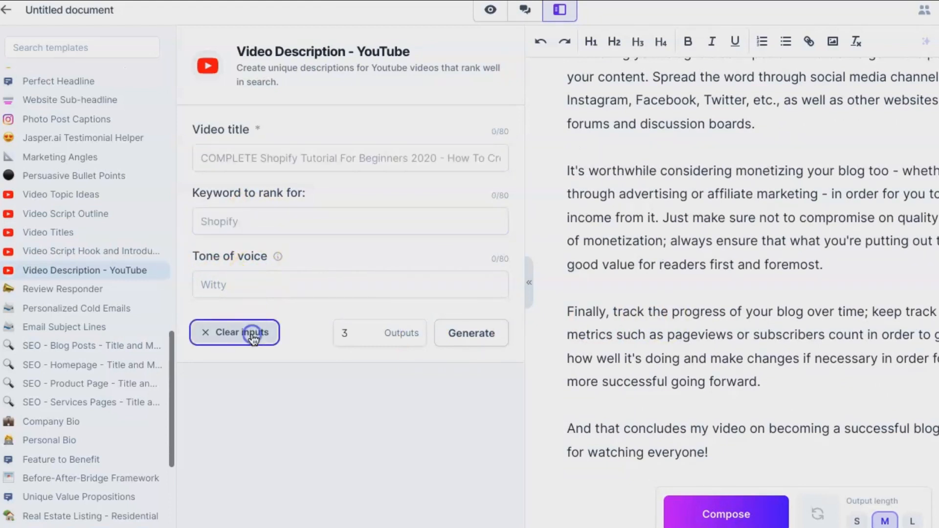
- Insert the copied topic as the video title and trim it to "The Best Ways to Make Money Blogging"
{"action": "left_click", "coordinate": [249, 175]}
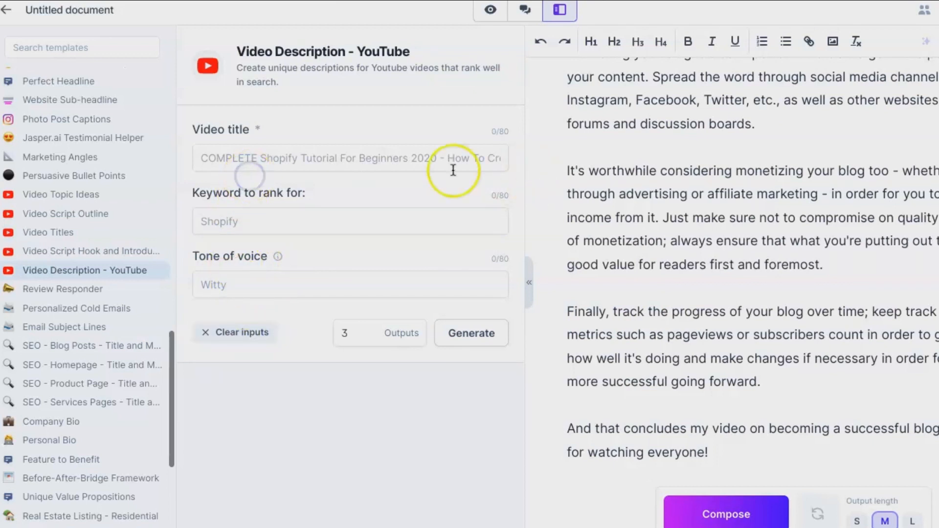
{"action": "left_click", "coordinate": [376, 167]}
{"action": "key", "text": "ctrl+v"}
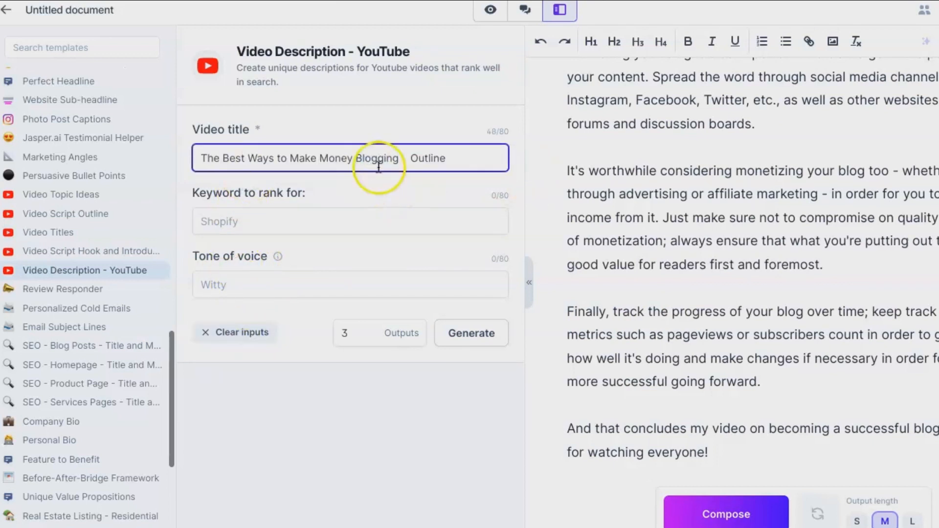
{"action": "key", "text": "BackSpace"}
{"action": "key", "text": "BackSpace"}
{"action": "key", "text": "BackSpace"}
{"action": "key", "text": "BackSpace"}
{"action": "key", "text": "BackSpace"}
{"action": "key", "text": "BackSpace"}
{"action": "key", "text": "BackSpace"}
{"action": "key", "text": "BackSpace"}
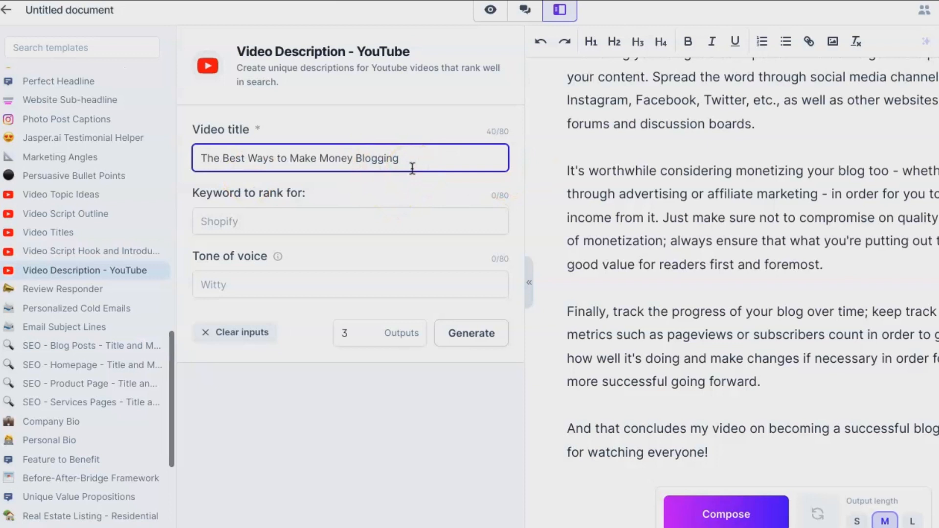
{"action": "key", "text": "BackSpace"}
- Set the keyword to rank for to "Blogging" and the tone of voice to "Witty", and generate the video descriptions
{"action": "left_click", "coordinate": [282, 230]}
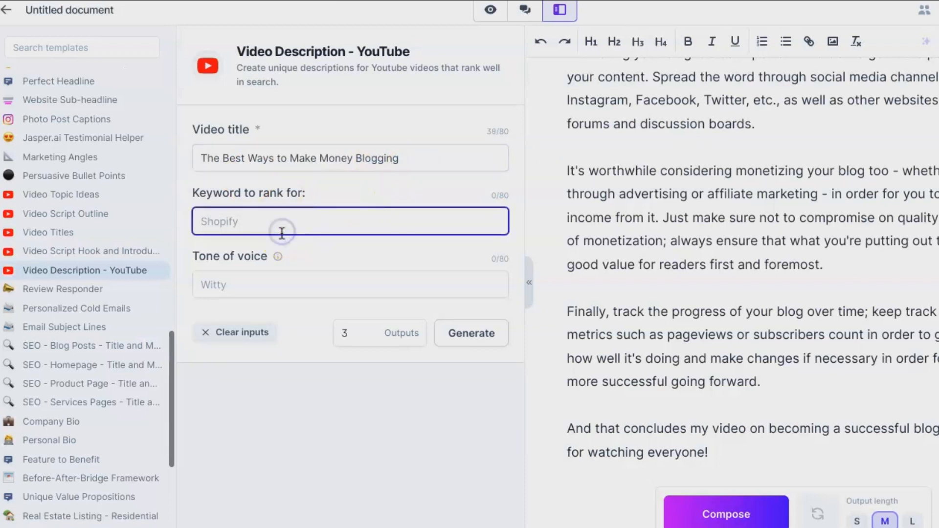
{"action": "type", "text": "Bloggin"}
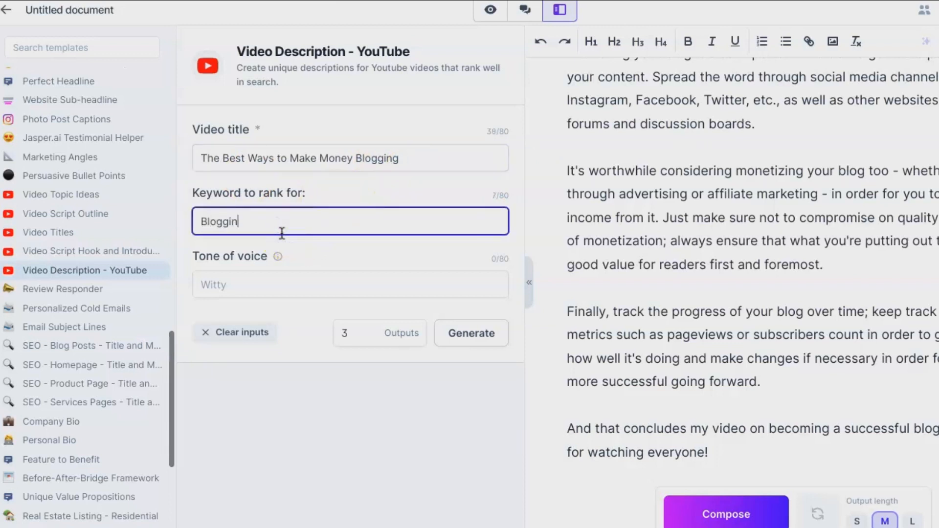
{"action": "type", "text": "g"}
{"action": "left_click", "coordinate": [259, 282]}
{"action": "type", "text": "Wi"}
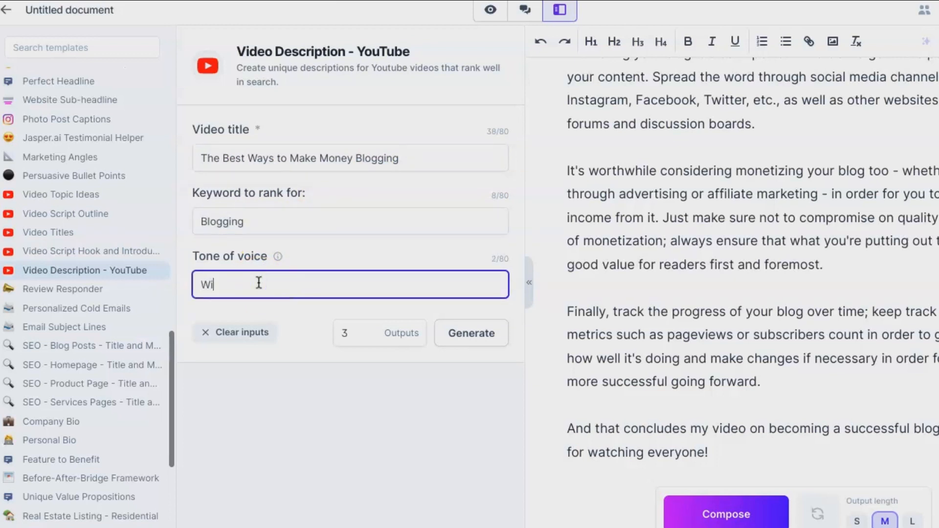
{"action": "type", "text": "tty"}
{"action": "left_click", "coordinate": [481, 349]}
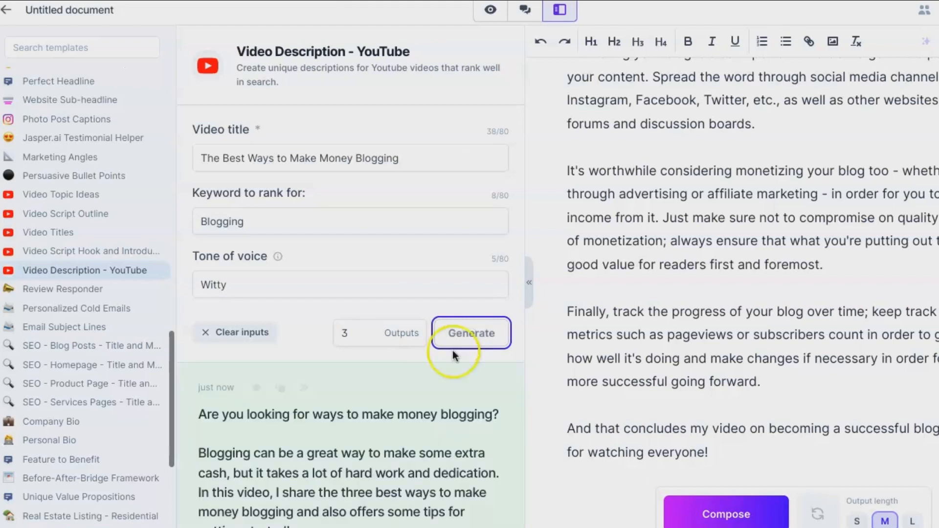
- Copy the full text of the first generated description and insert it a few lines below the script's closing line
{"action": "scroll", "coordinate": [330, 419], "scroll_direction": "down", "scroll_amount": 4}
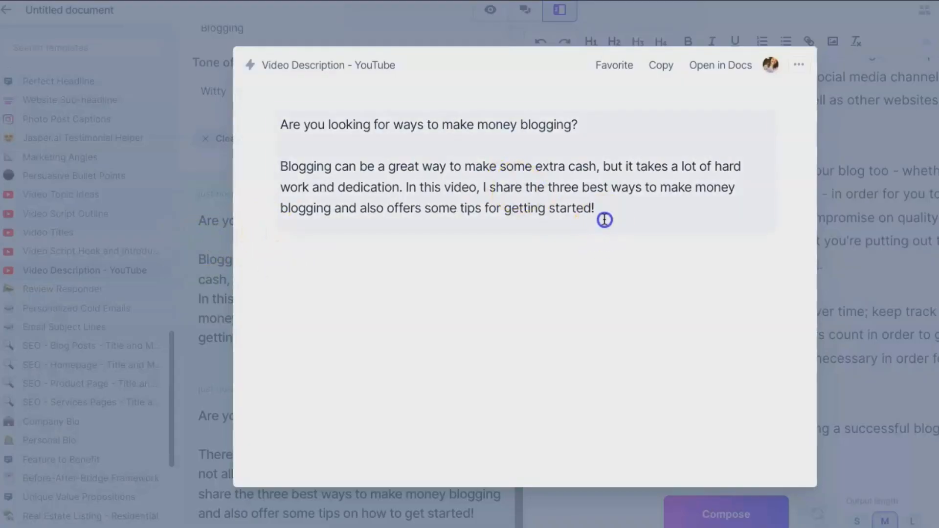
{"action": "left_click_drag", "start_coordinate": [595, 209], "coordinate": [262, 117]}
{"action": "key", "text": "ctrl+c"}
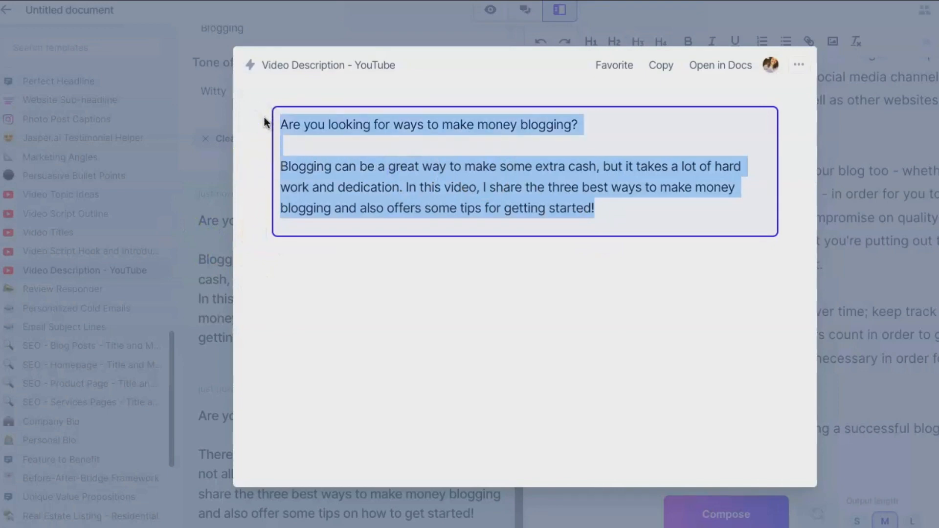
{"action": "left_click", "coordinate": [915, 409]}
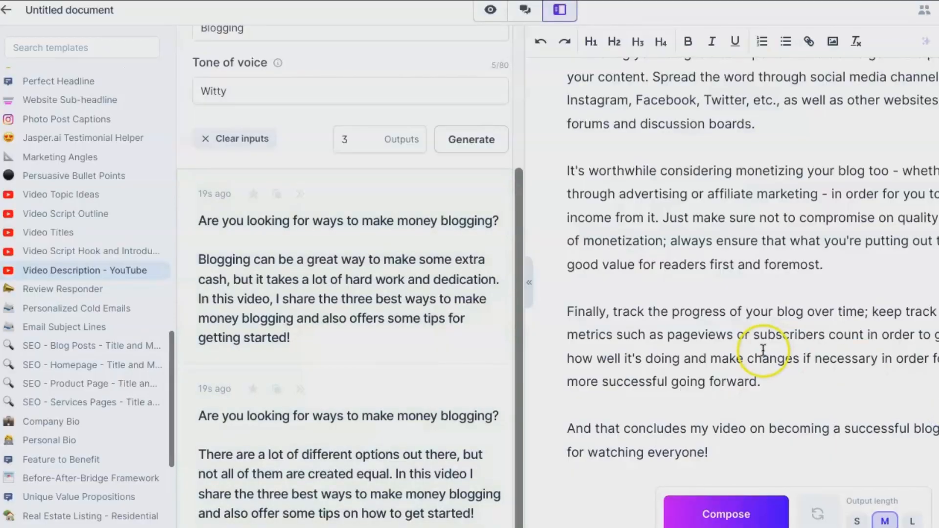
{"action": "left_click", "coordinate": [740, 472]}
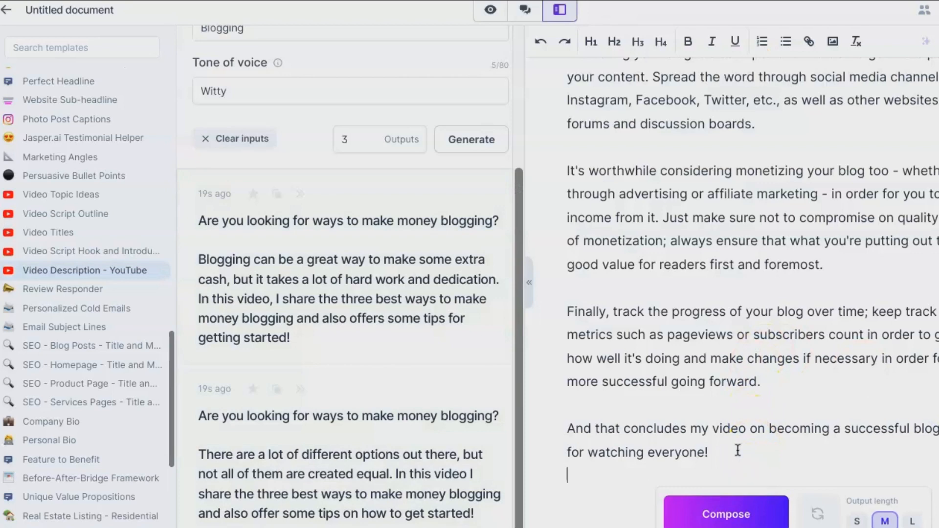
{"action": "scroll", "coordinate": [684, 440], "scroll_direction": "down", "scroll_amount": 3}
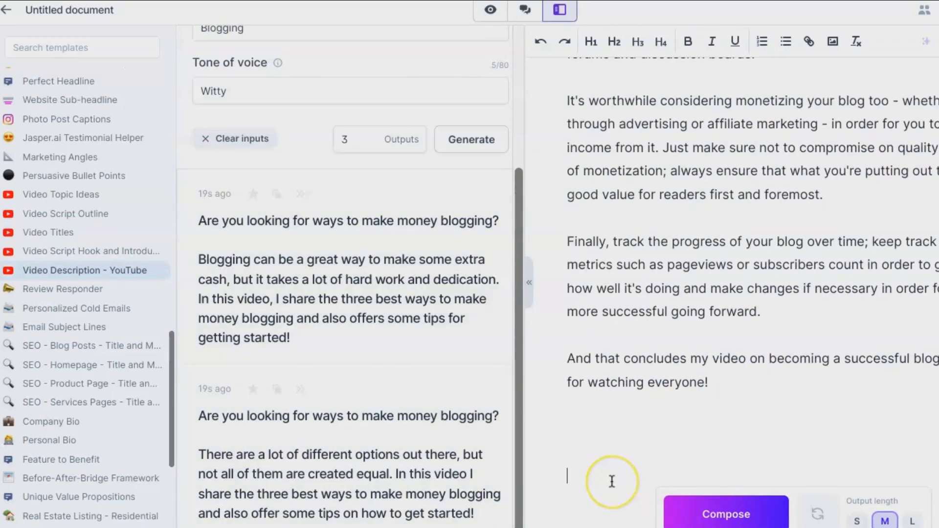
{"action": "key", "text": "ctrl+v"}
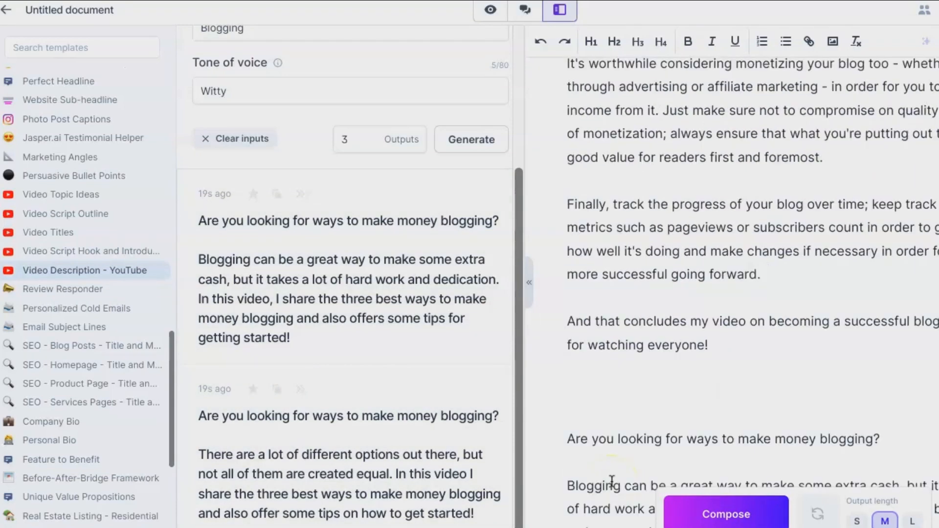
- Add the label "Video" on the empty line directly above the inserted description
{"action": "scroll", "coordinate": [593, 382], "scroll_direction": "down", "scroll_amount": 3}
{"action": "left_click", "coordinate": [585, 370]}
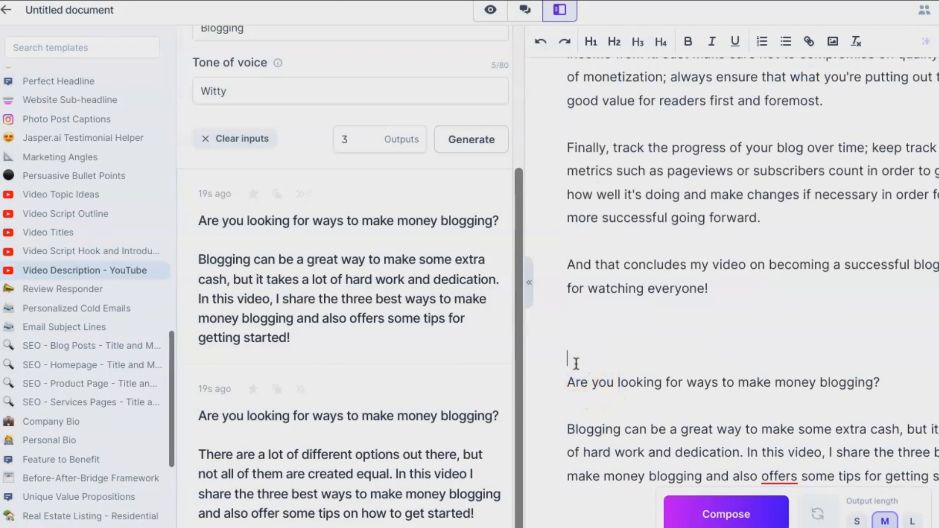
{"action": "type", "text": "Video"}
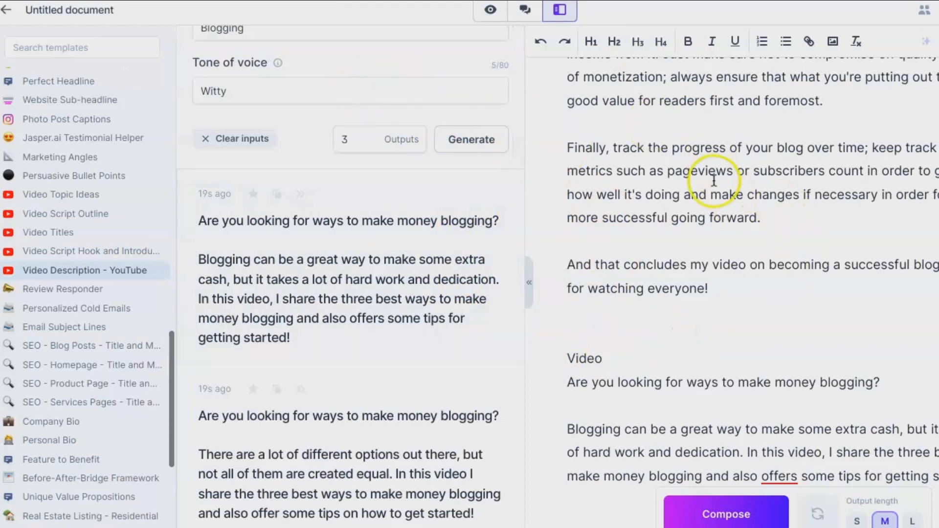
- Examine the labelled document from the title, topic and outline through the video script to the description
{"action": "scroll", "coordinate": [683, 242], "scroll_direction": "up", "scroll_amount": 5}
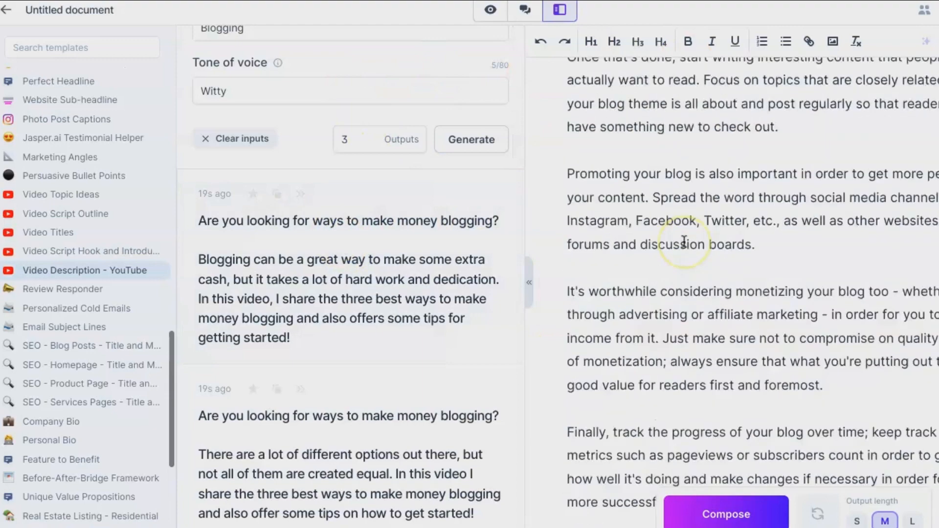
{"action": "scroll", "coordinate": [683, 242], "scroll_direction": "up", "scroll_amount": 10}
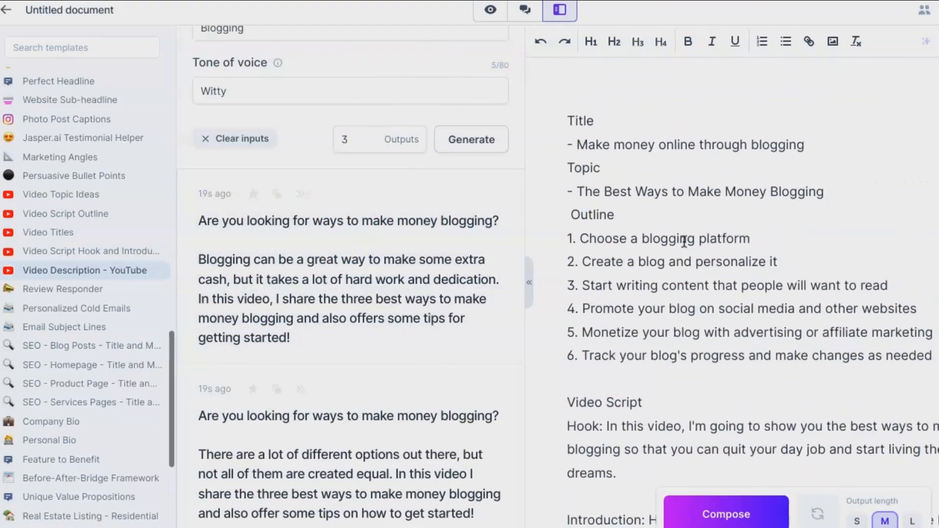
{"action": "scroll", "coordinate": [684, 242], "scroll_direction": "down", "scroll_amount": 10}
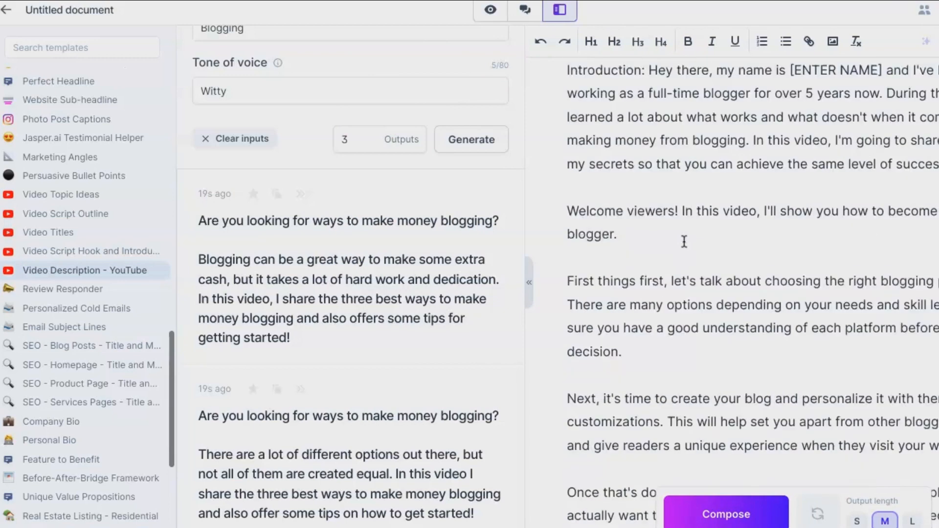
{"action": "scroll", "coordinate": [683, 242], "scroll_direction": "down", "scroll_amount": 7}
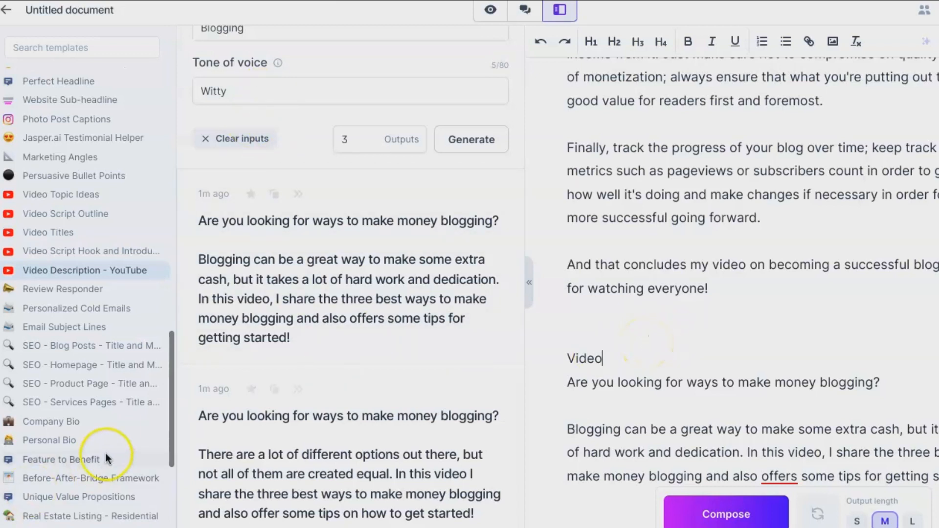
{"action": "scroll", "coordinate": [107, 456], "scroll_direction": "down", "scroll_amount": 4}
{"action": "scroll", "coordinate": [106, 456], "scroll_direction": "up", "scroll_amount": 12}
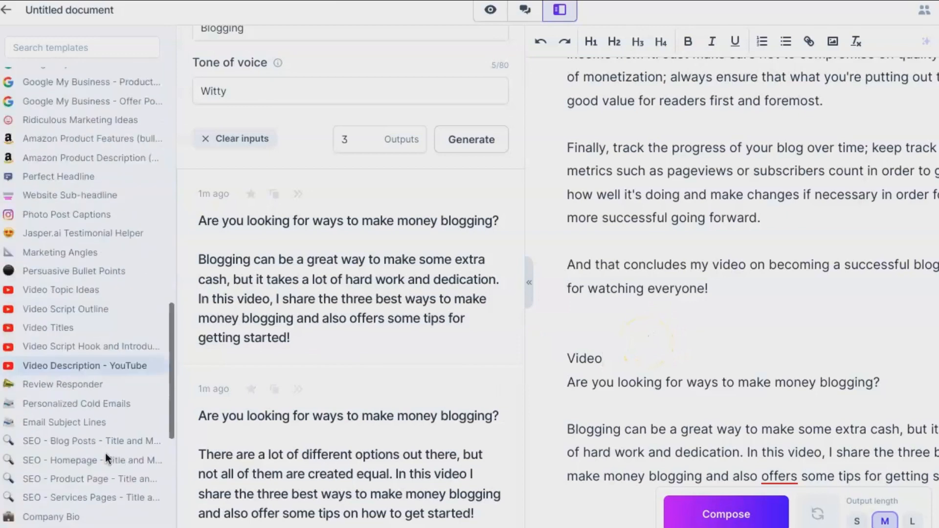
{"action": "scroll", "coordinate": [107, 455], "scroll_direction": "down", "scroll_amount": 5}
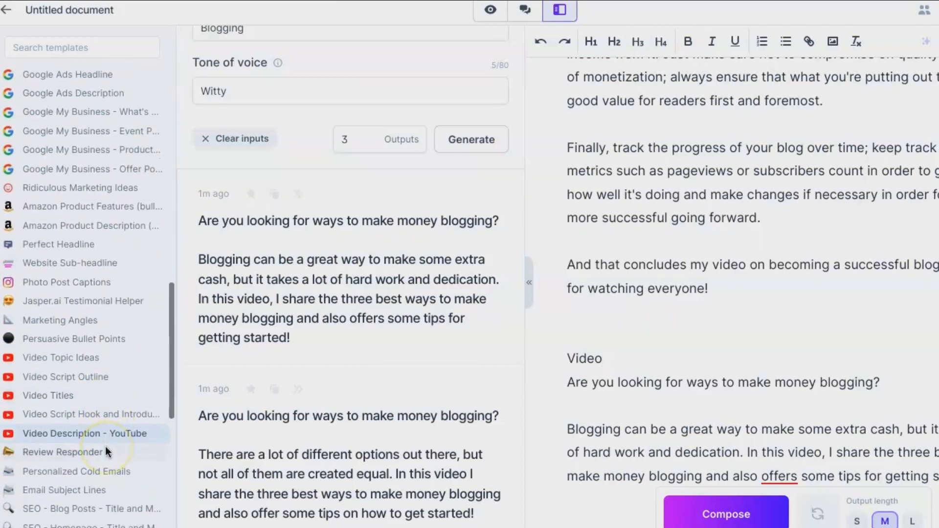